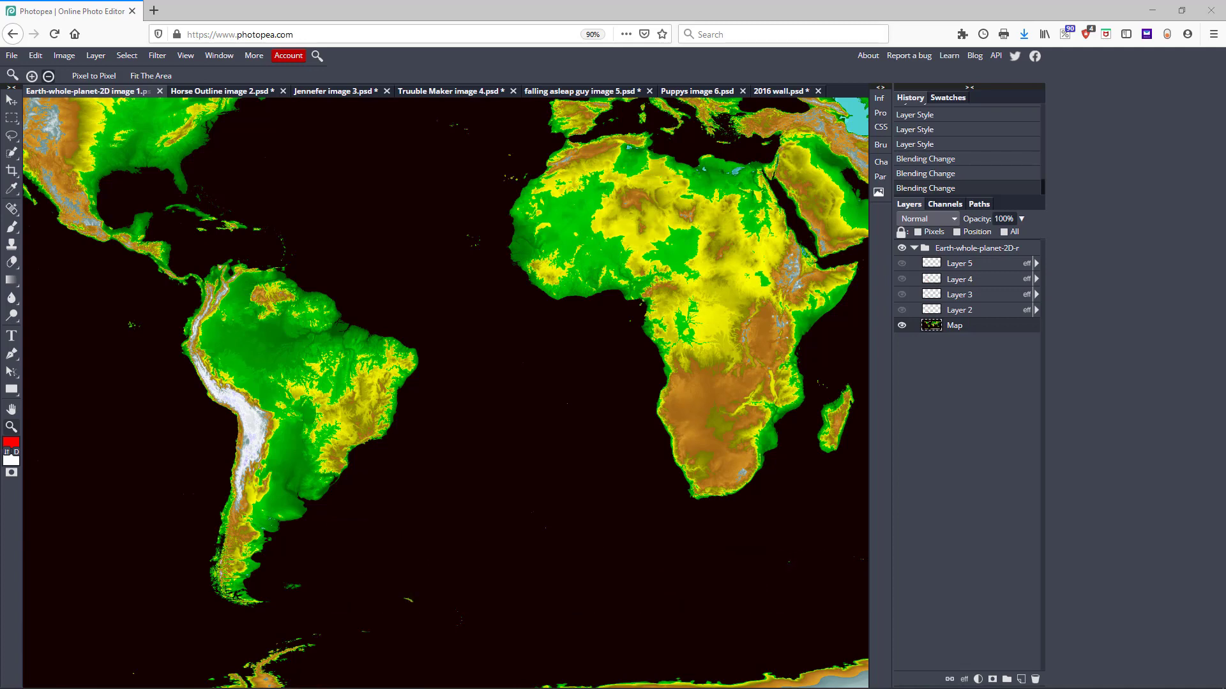
# - Compare the Layer 2 and Layer 3 outlines around South America by making one visible at a time
pyautogui.click(901, 310)
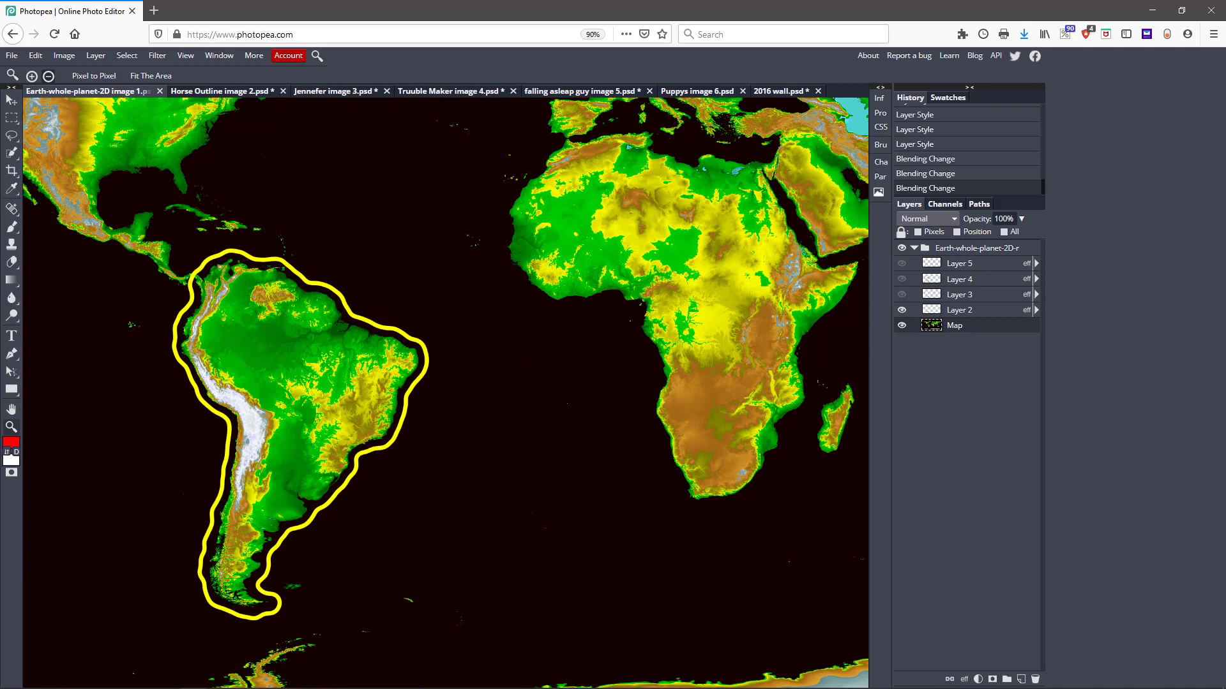
pyautogui.click(901, 309)
pyautogui.click(901, 295)
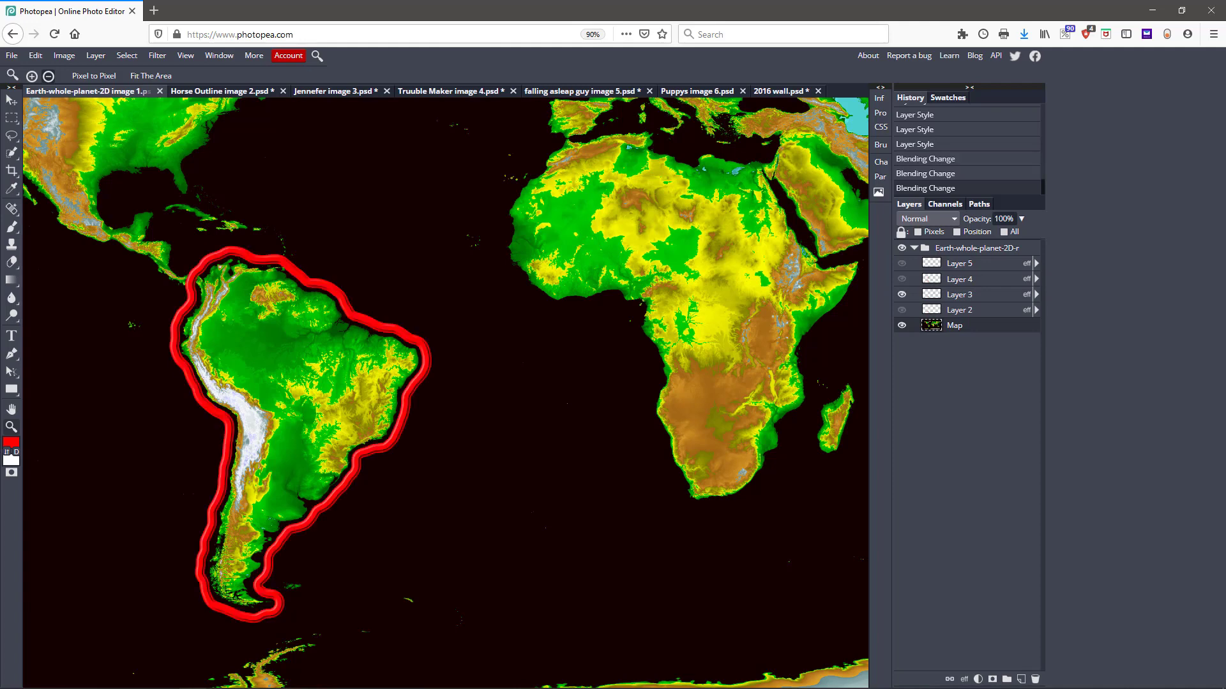
# - Show the Layer 5 outline around Greenland and the Layer 4 outline around South America, and hide Layer 3
pyautogui.click(151, 76)
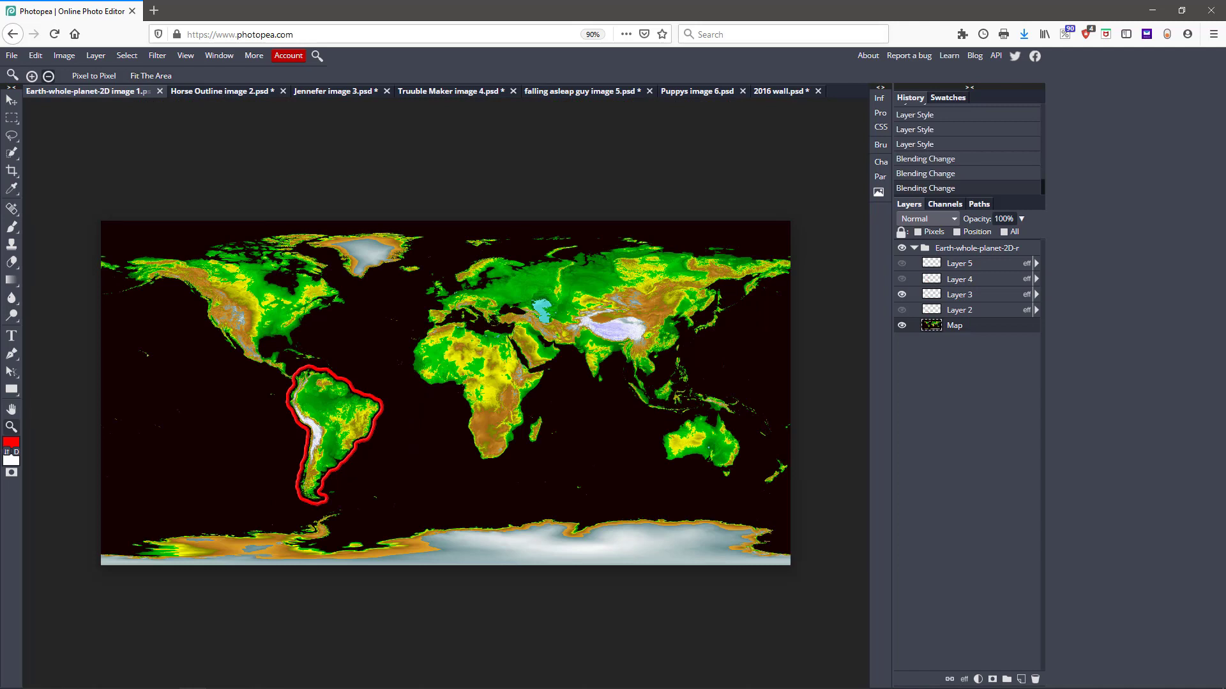
pyautogui.click(901, 263)
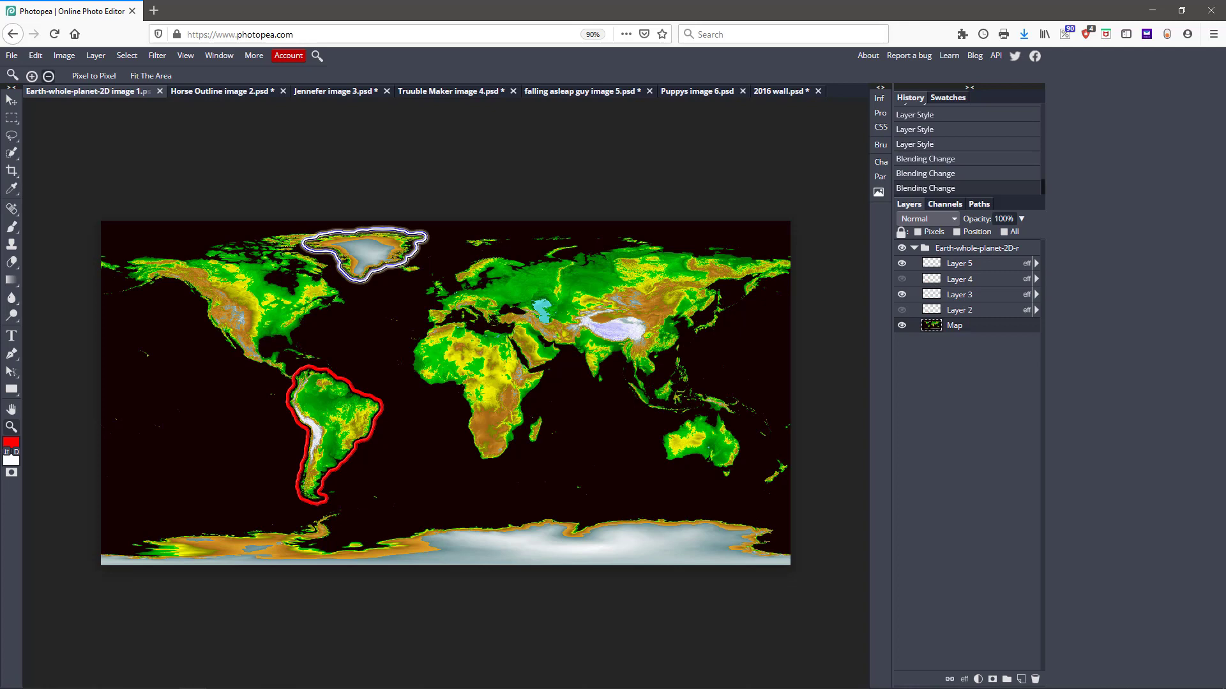
pyautogui.click(902, 279)
pyautogui.click(902, 294)
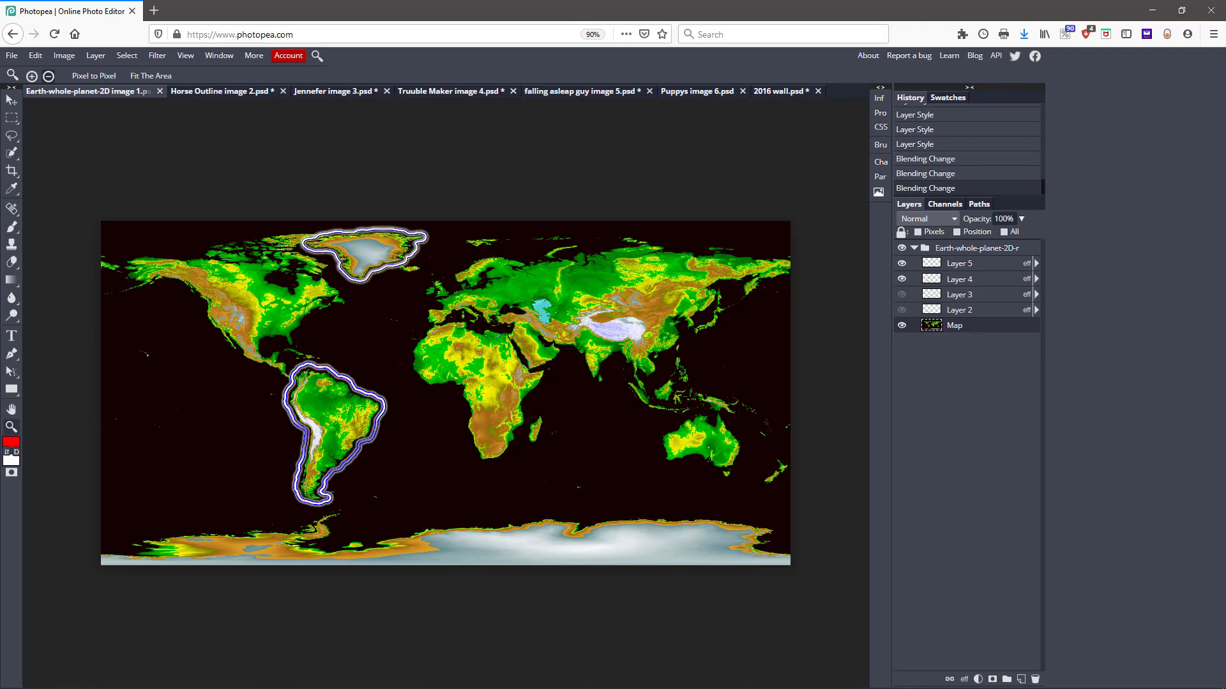
# - In Horse Outline image 2.psd, toggle Layer 2 repeatedly to compare the photo with and without the horse outline, ending with it visible
pyautogui.click(220, 90)
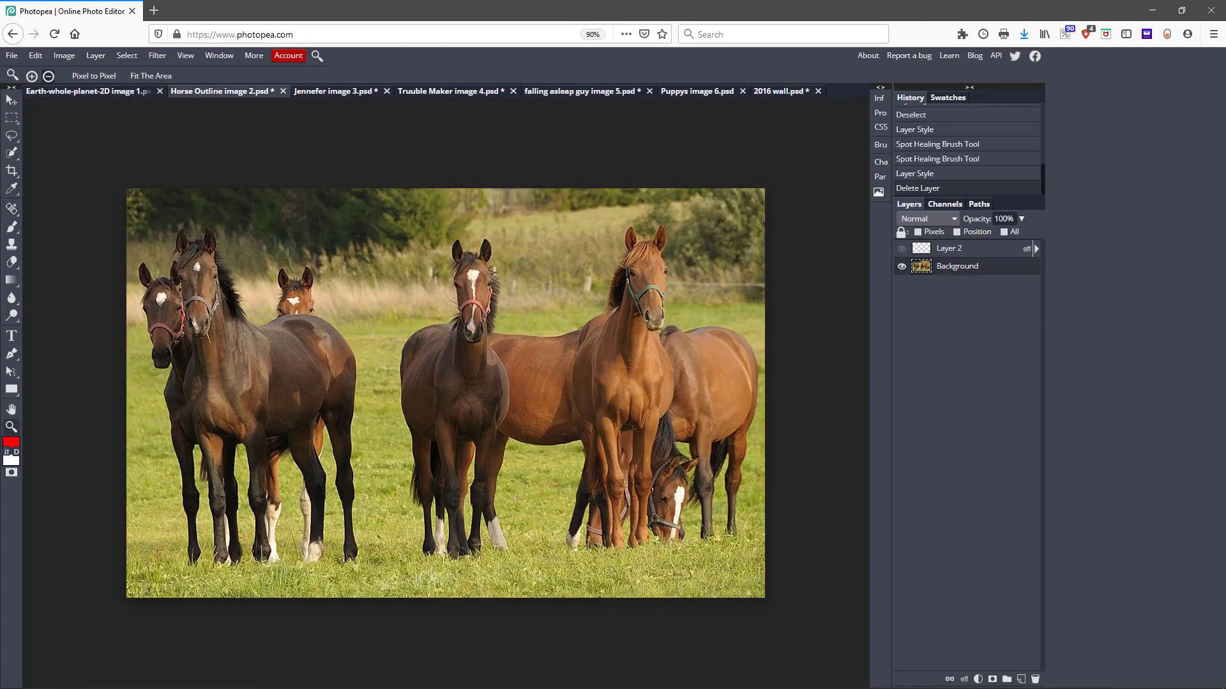
pyautogui.click(901, 248)
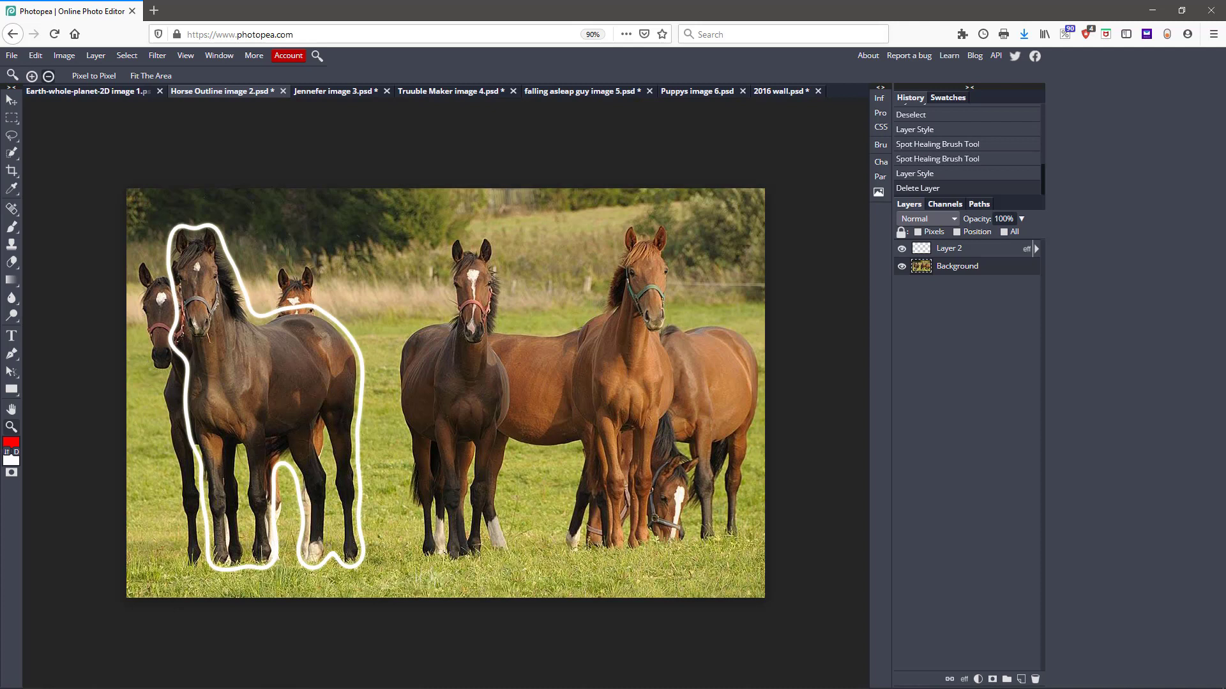
pyautogui.click(902, 248)
pyautogui.click(902, 248)
pyautogui.click(902, 248)
pyautogui.click(901, 249)
pyautogui.click(902, 248)
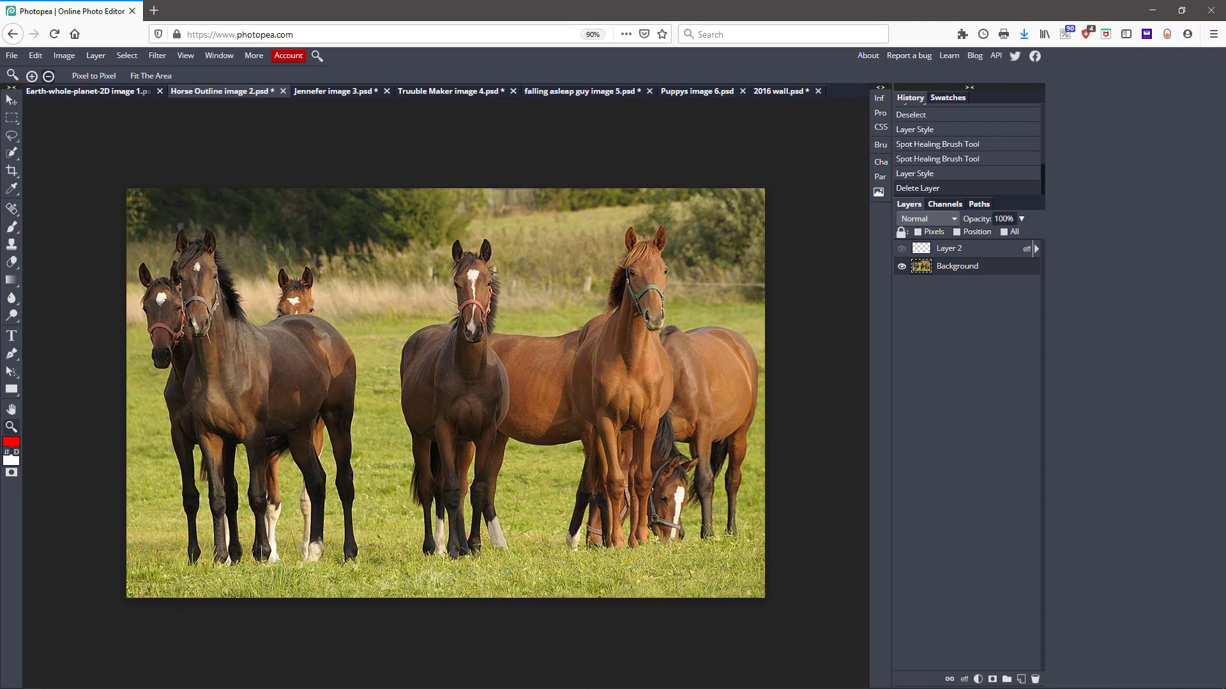
pyautogui.click(901, 248)
pyautogui.click(902, 249)
pyautogui.click(902, 248)
pyautogui.click(902, 249)
pyautogui.click(902, 248)
pyautogui.click(901, 249)
pyautogui.click(902, 248)
pyautogui.click(901, 249)
pyautogui.click(901, 248)
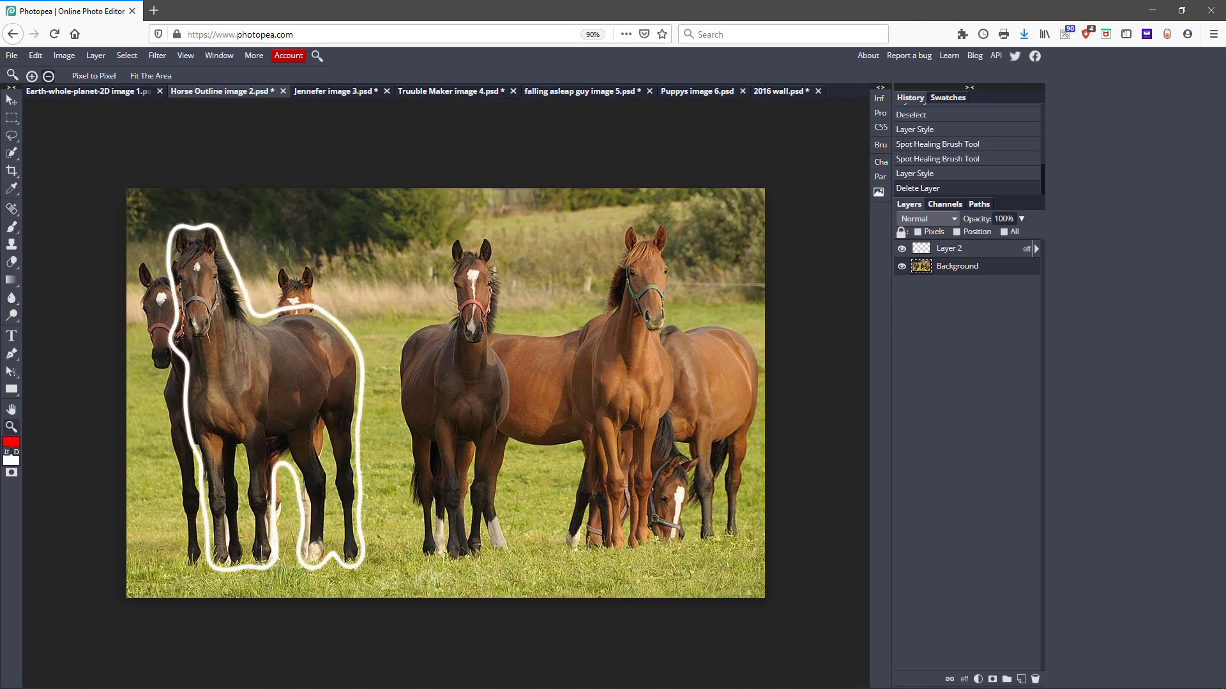
pyautogui.click(901, 249)
pyautogui.click(902, 248)
pyautogui.click(901, 249)
pyautogui.click(901, 248)
pyautogui.click(902, 248)
pyautogui.click(902, 249)
pyautogui.click(901, 249)
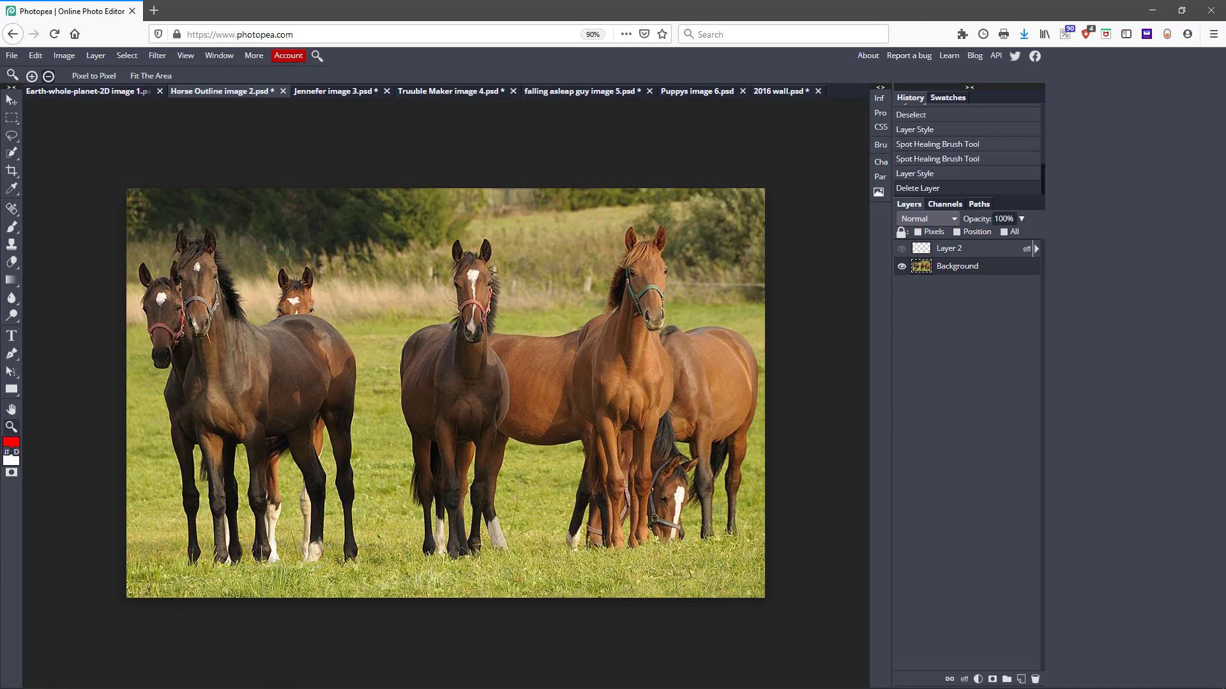
pyautogui.click(901, 248)
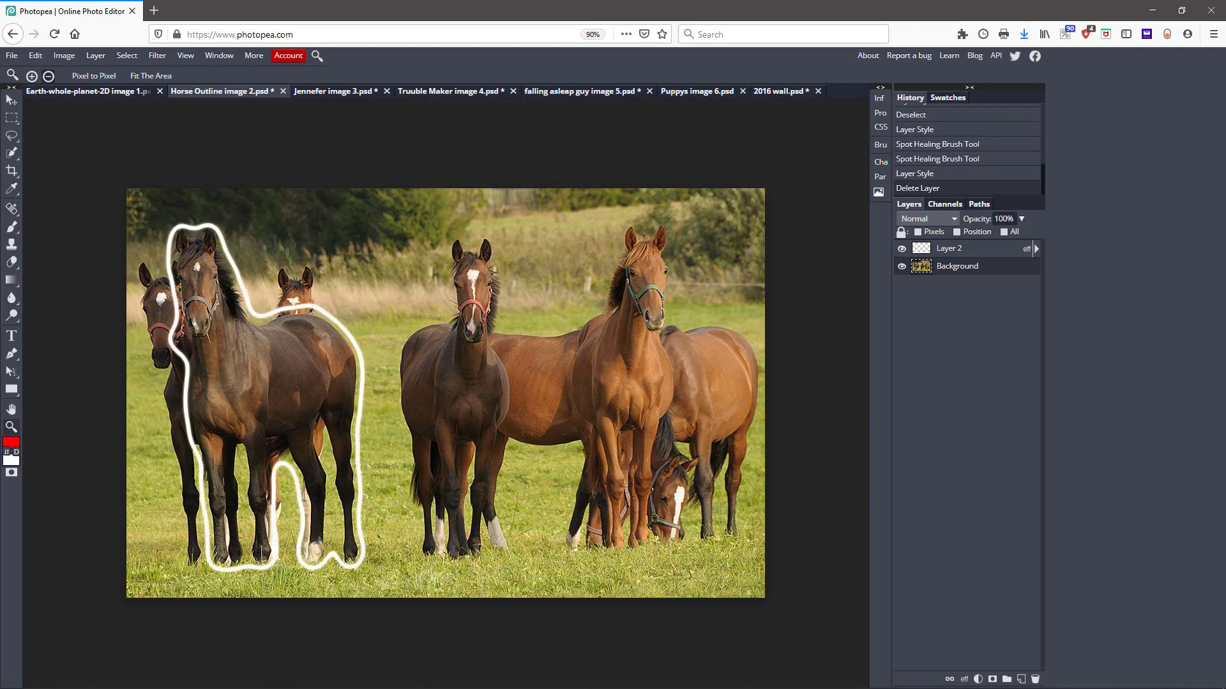
# - Look through the outline examples in the open image 3, image 4 and image 5 documents
pyautogui.click(332, 92)
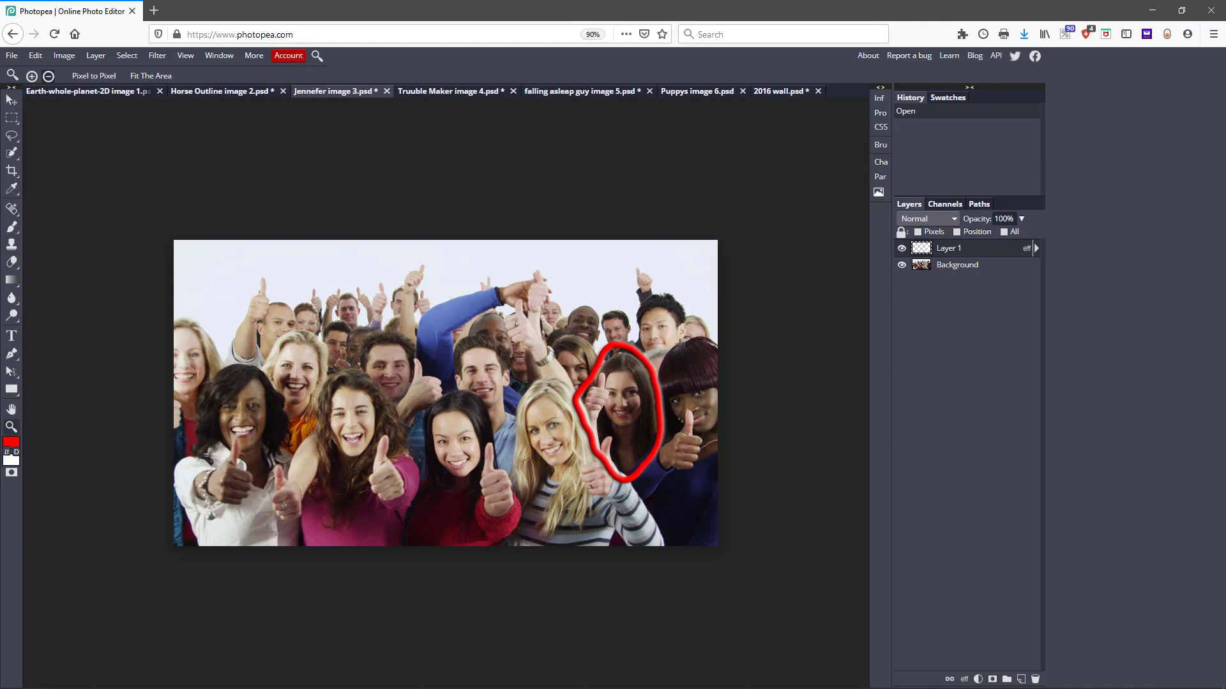
pyautogui.click(447, 91)
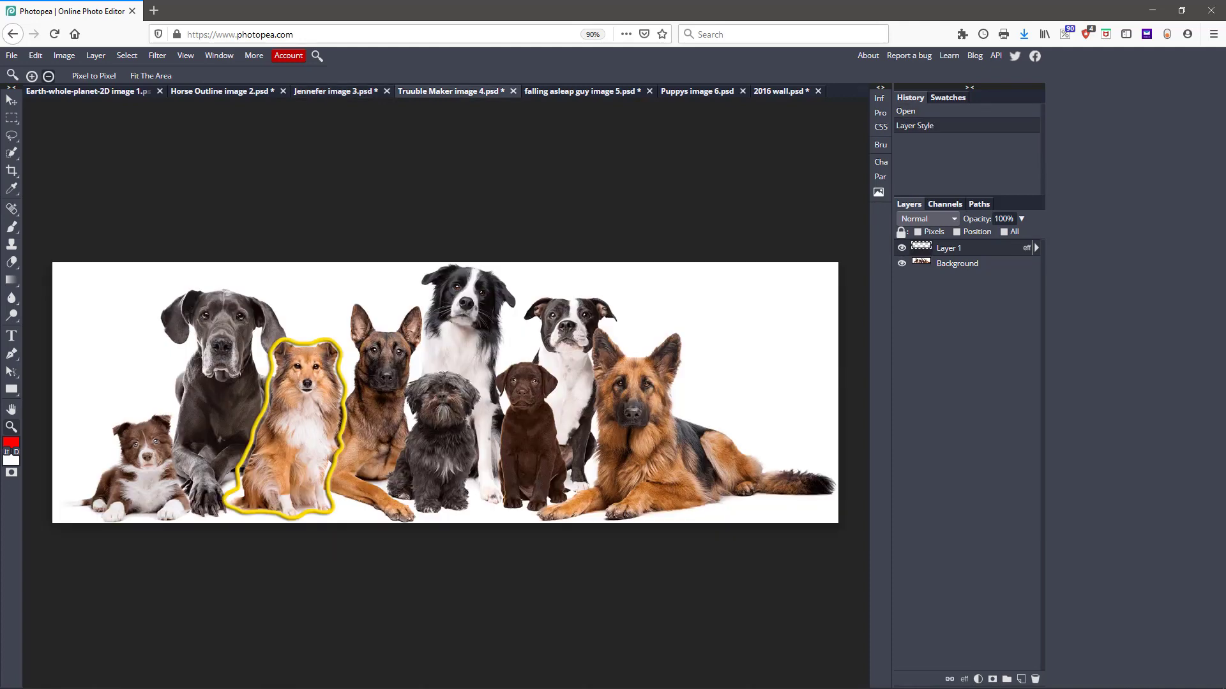
pyautogui.click(579, 91)
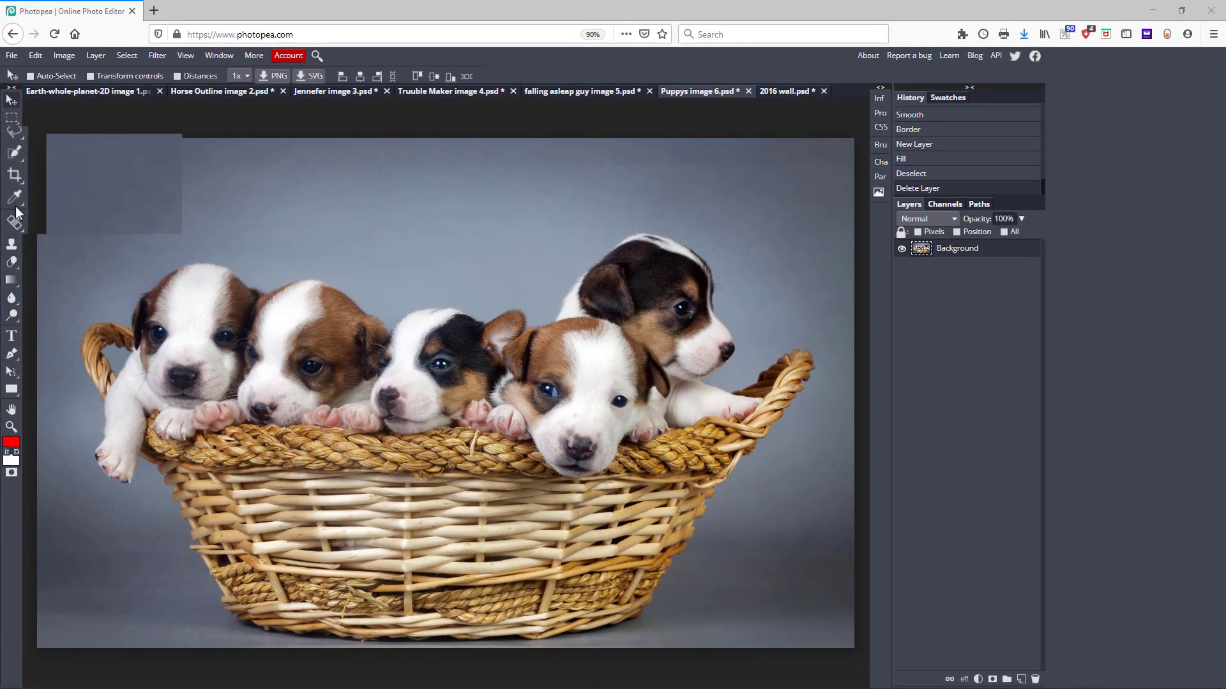
# - Select the puppies and their basket in Puppys image 6.psd with the Quick Selection tool
pyautogui.click(11, 154)
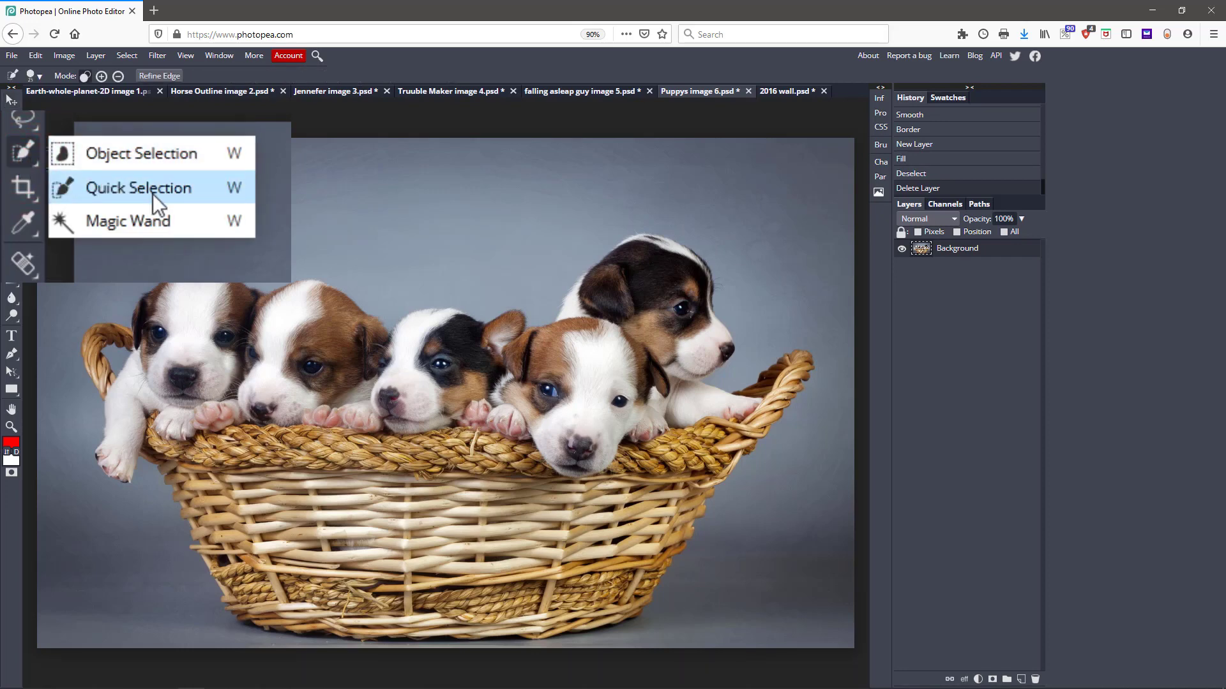
pyautogui.click(75, 174)
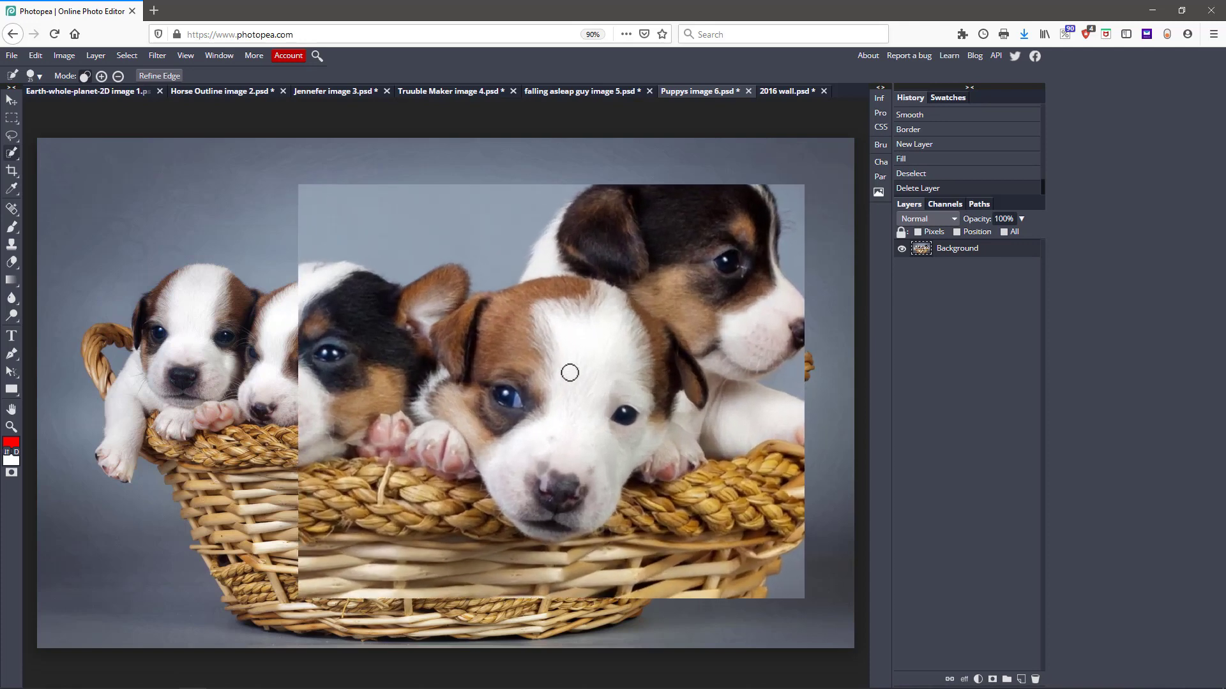
pyautogui.click(555, 291)
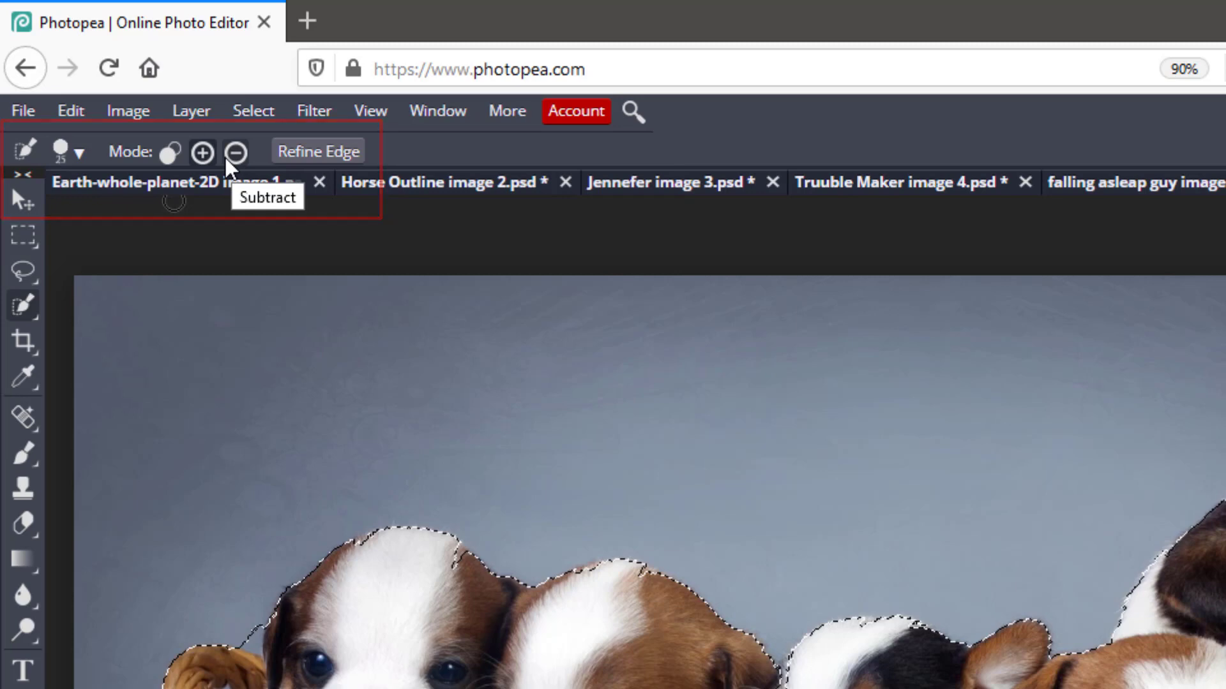
# - Subtract the basket, the surrounding puppies and the neighbouring ear from the selection, leaving mainly the front puppy
pyautogui.click(225, 157)
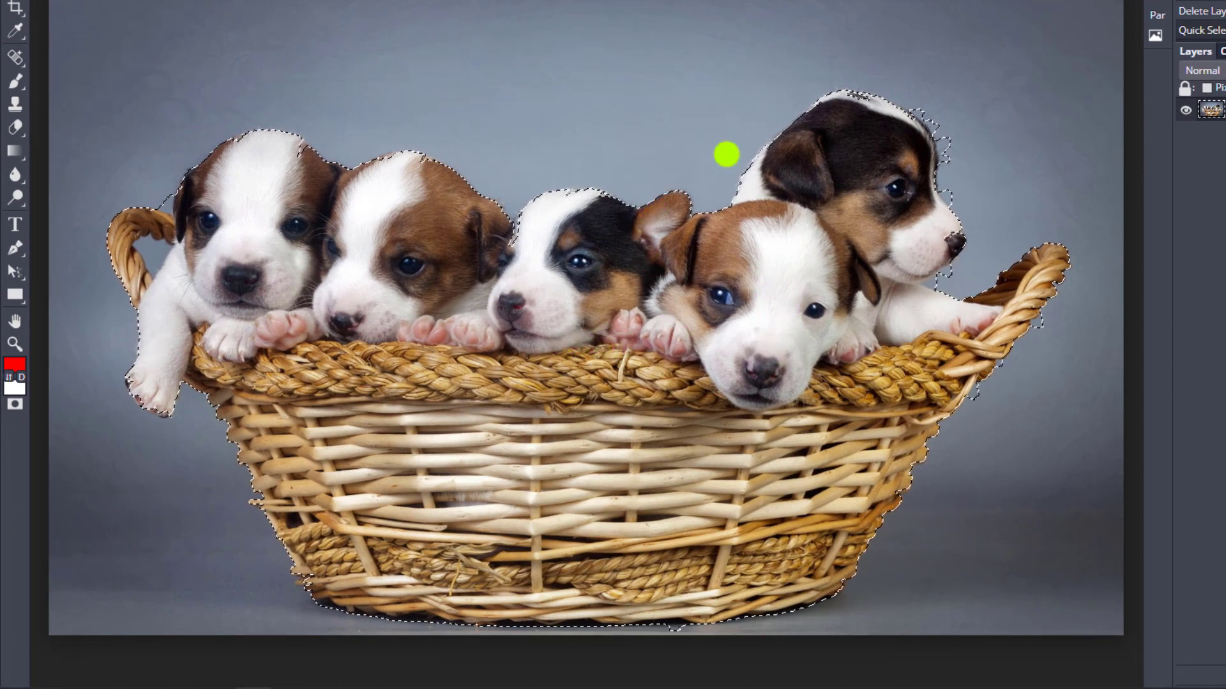
pyautogui.moveTo(715, 159)
pyautogui.mouseDown()
pyautogui.moveTo(604, 205)
pyautogui.moveTo(580, 228)
pyautogui.moveTo(553, 323)
pyautogui.moveTo(572, 429)
pyautogui.mouseUp()
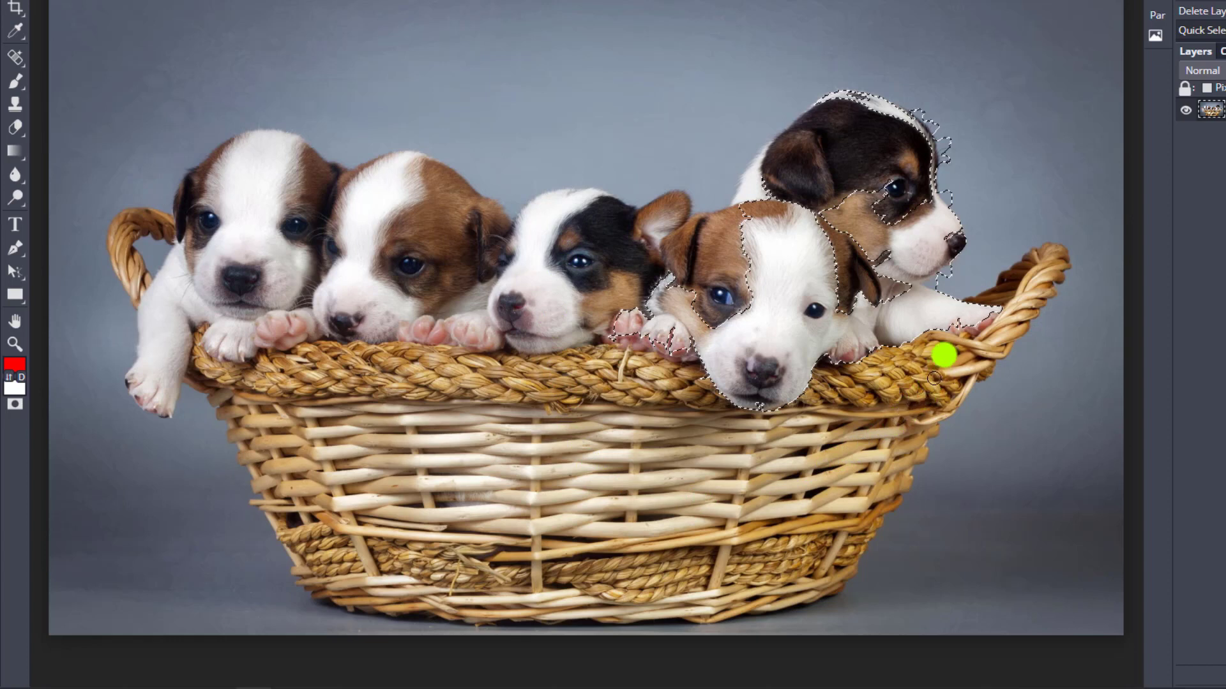
pyautogui.moveTo(944, 353)
pyautogui.mouseDown()
pyautogui.moveTo(913, 196)
pyautogui.moveTo(855, 121)
pyautogui.moveTo(823, 118)
pyautogui.moveTo(742, 170)
pyautogui.moveTo(775, 187)
pyautogui.moveTo(734, 173)
pyautogui.mouseUp()
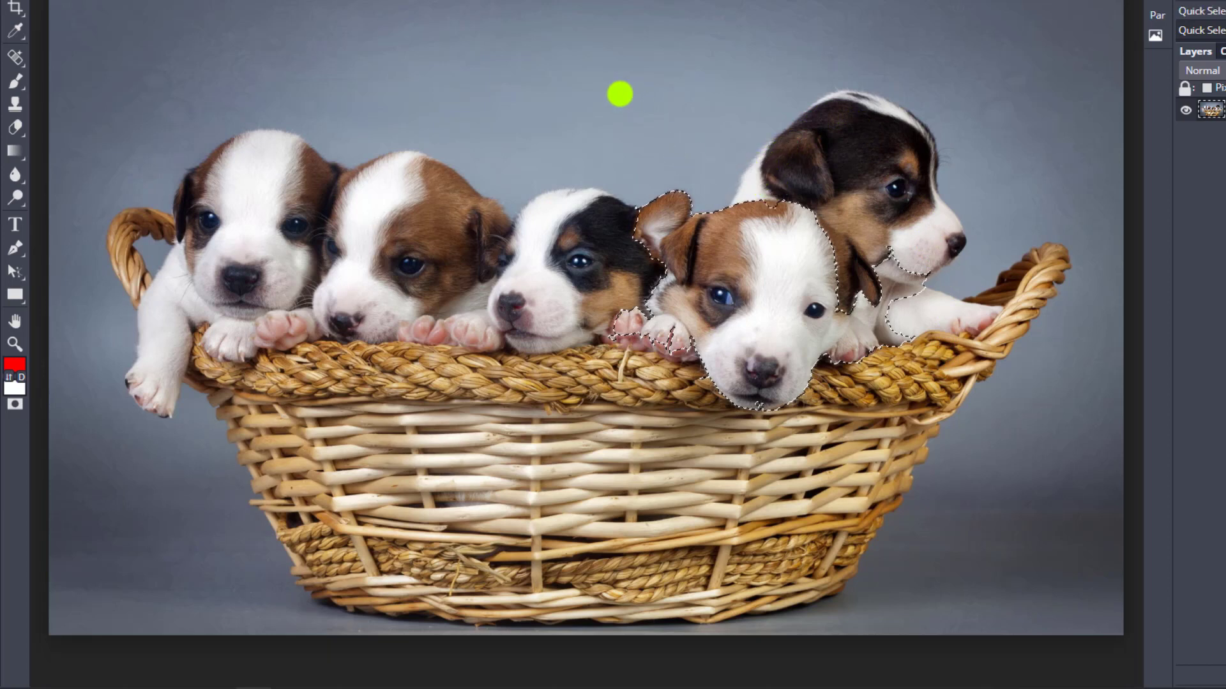
pyautogui.click(601, 97)
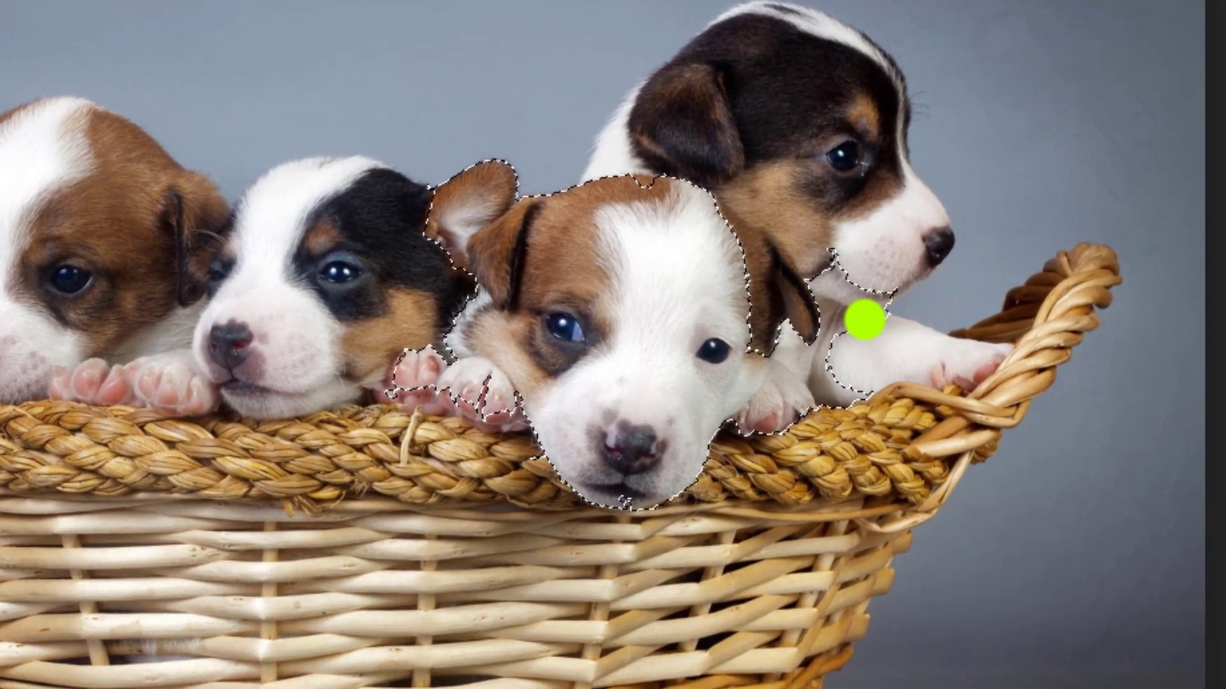
pyautogui.moveTo(864, 320); pyautogui.dragTo(856, 323)
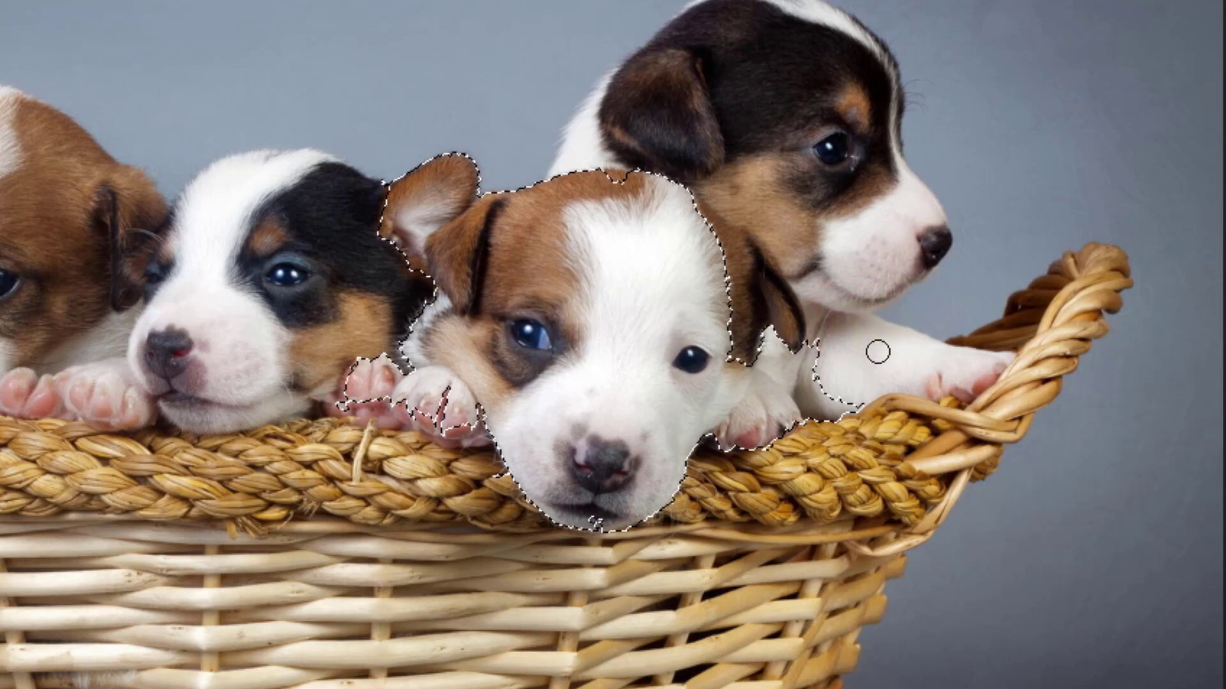
pyautogui.click(822, 392)
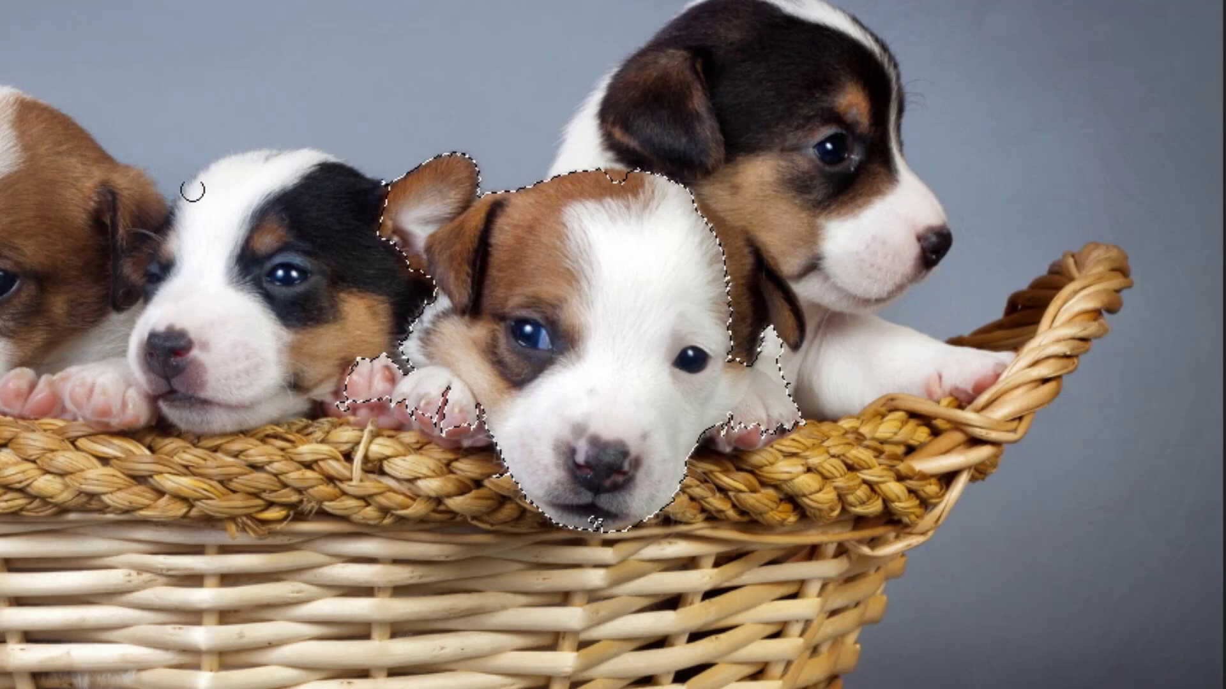
pyautogui.keyDown('alt'); pyautogui.click(445, 174); pyautogui.keyUp('alt')
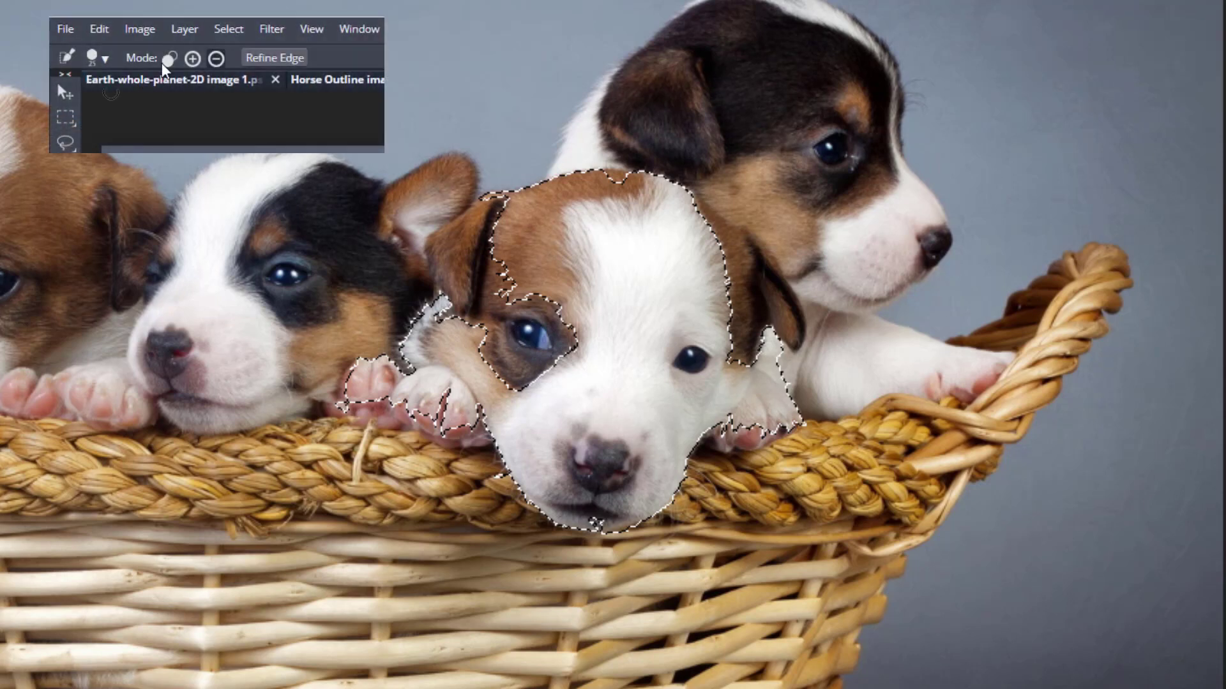
# - Add the front puppy's missing eye area, paws, mouth, ear beside the rear puppy and top of the head to the selection
pyautogui.click(192, 58)
pyautogui.moveTo(538, 338); pyautogui.dragTo(503, 300)
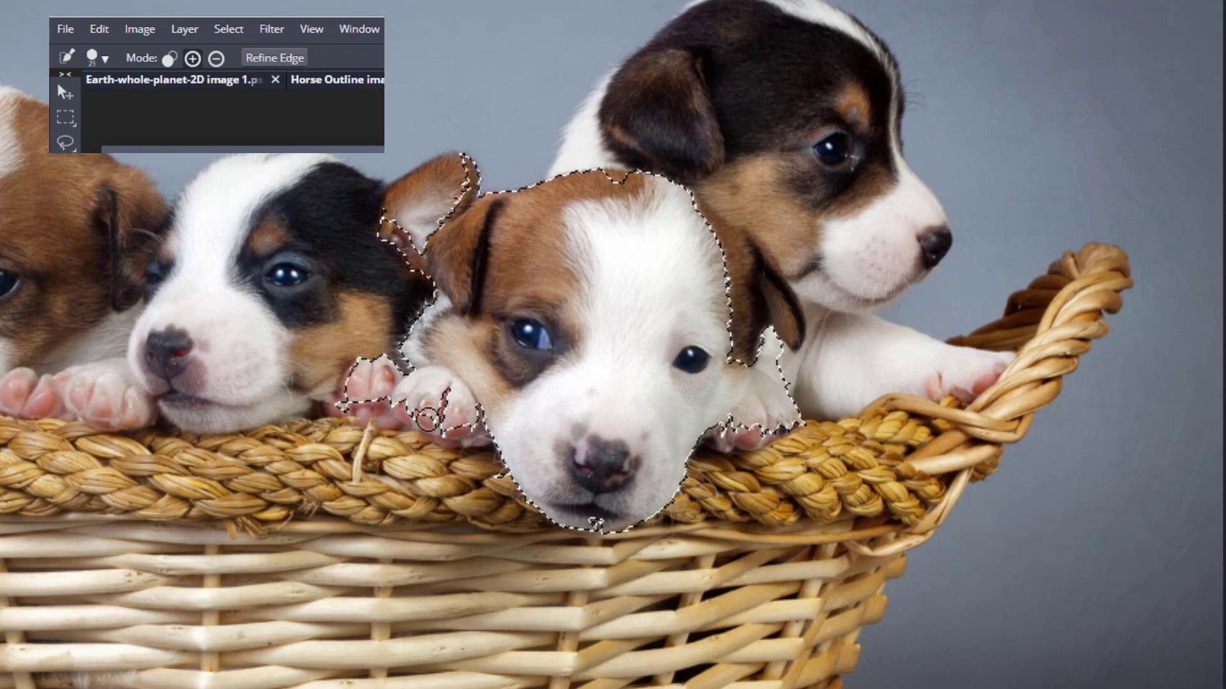
pyautogui.click(428, 420)
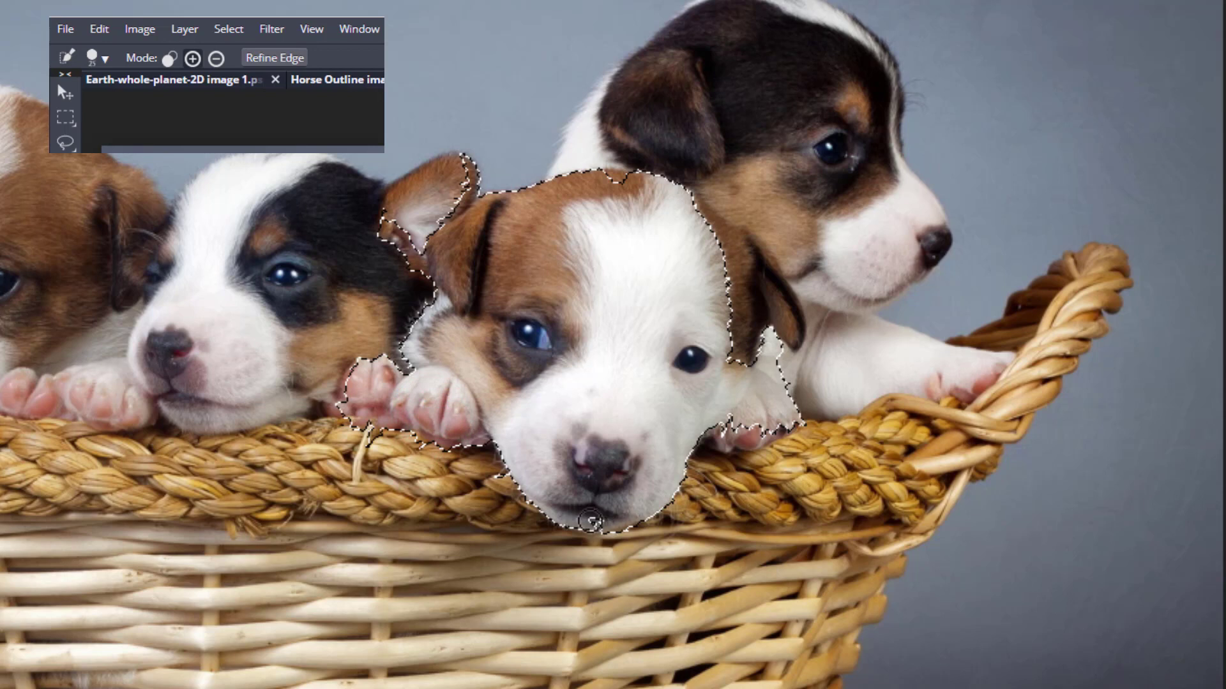
pyautogui.click(592, 514)
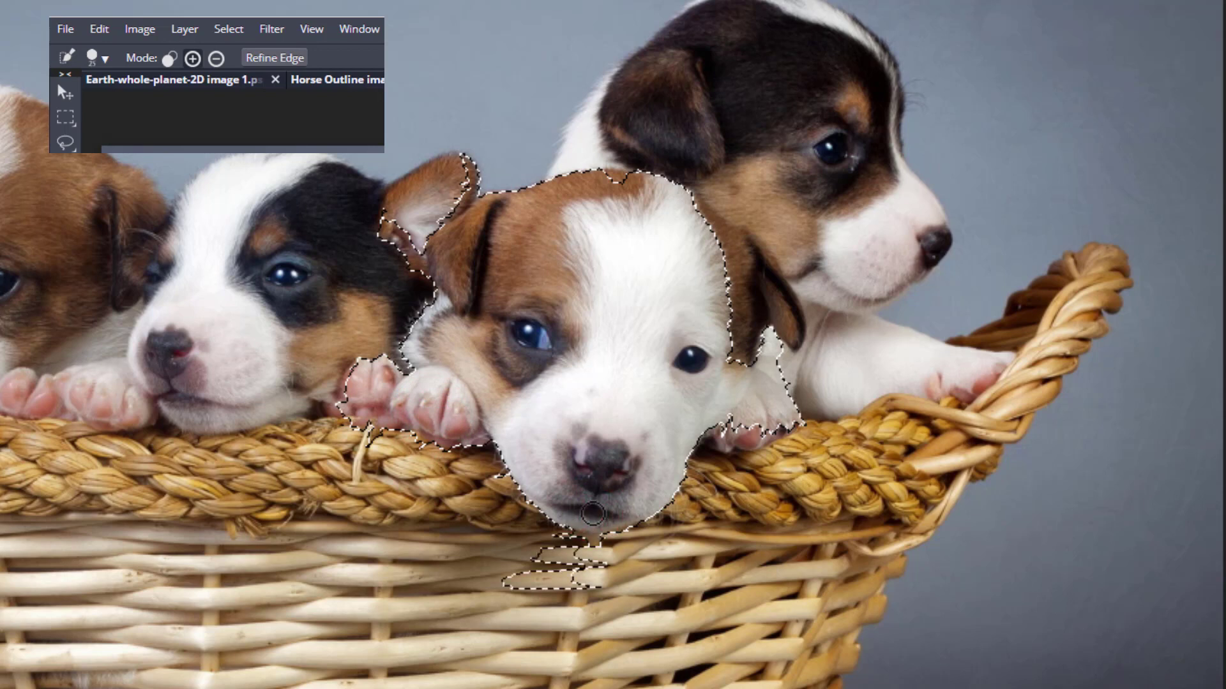
pyautogui.click(738, 431)
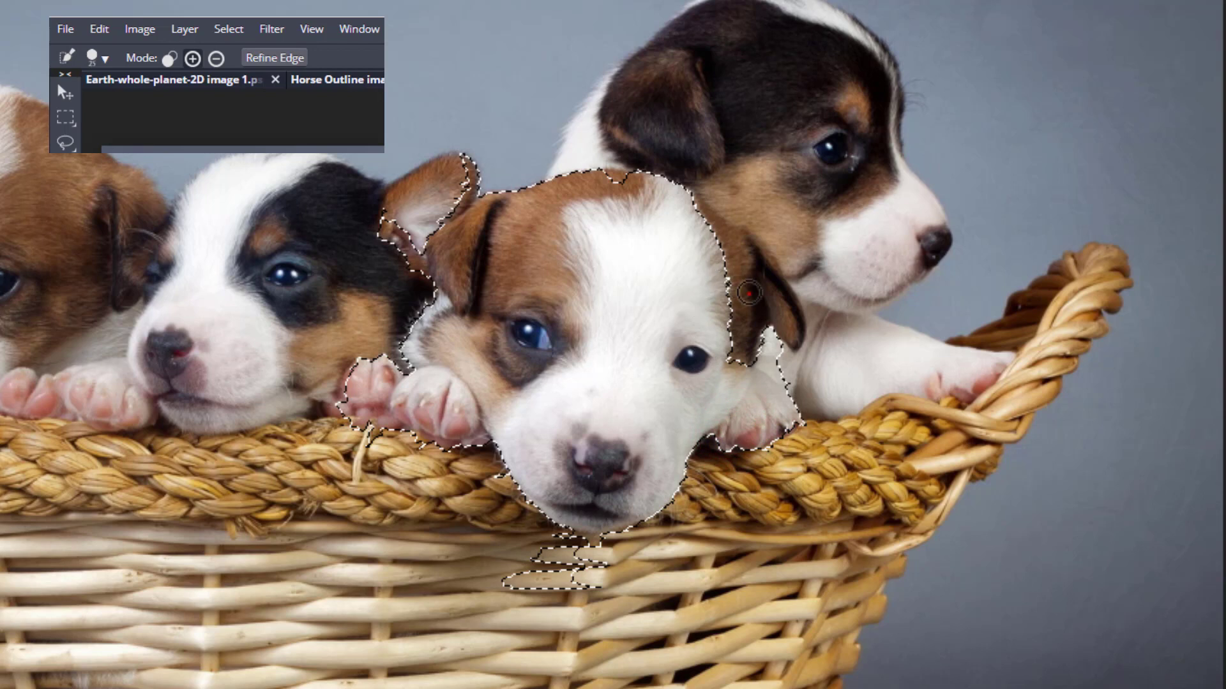
pyautogui.click(750, 299)
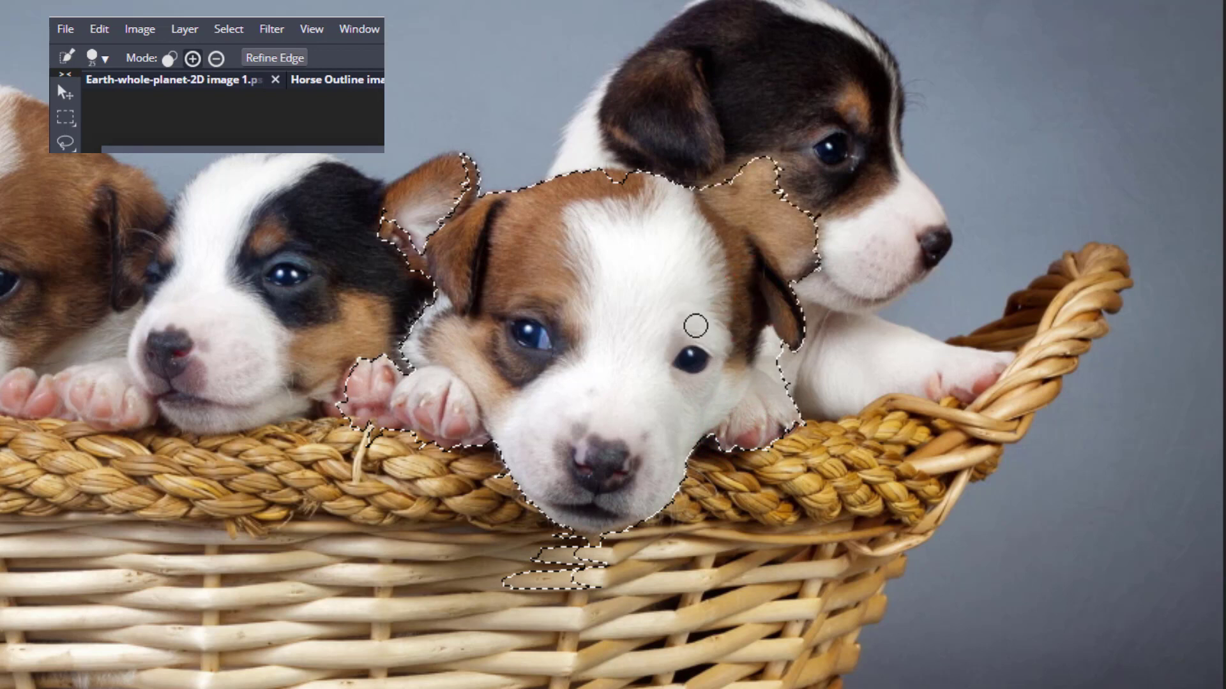
pyautogui.click(618, 184)
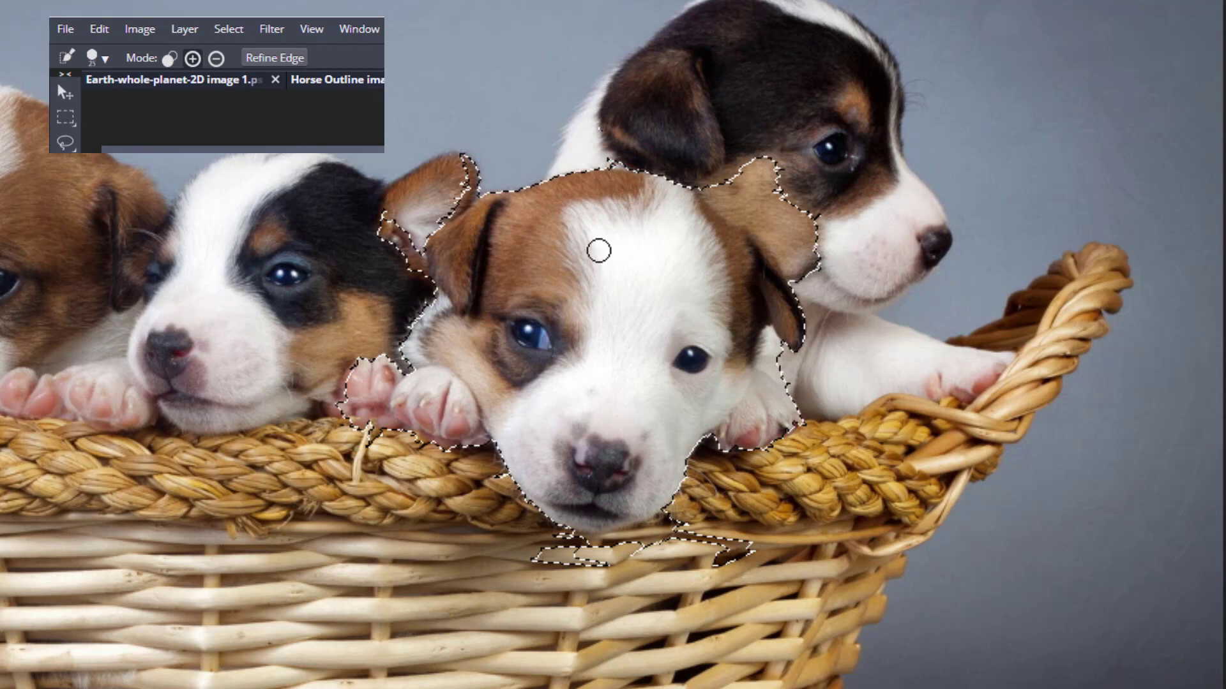
# - Subtract the black-and-white puppy's ear and paw from the front puppy's selection
pyautogui.click(216, 58)
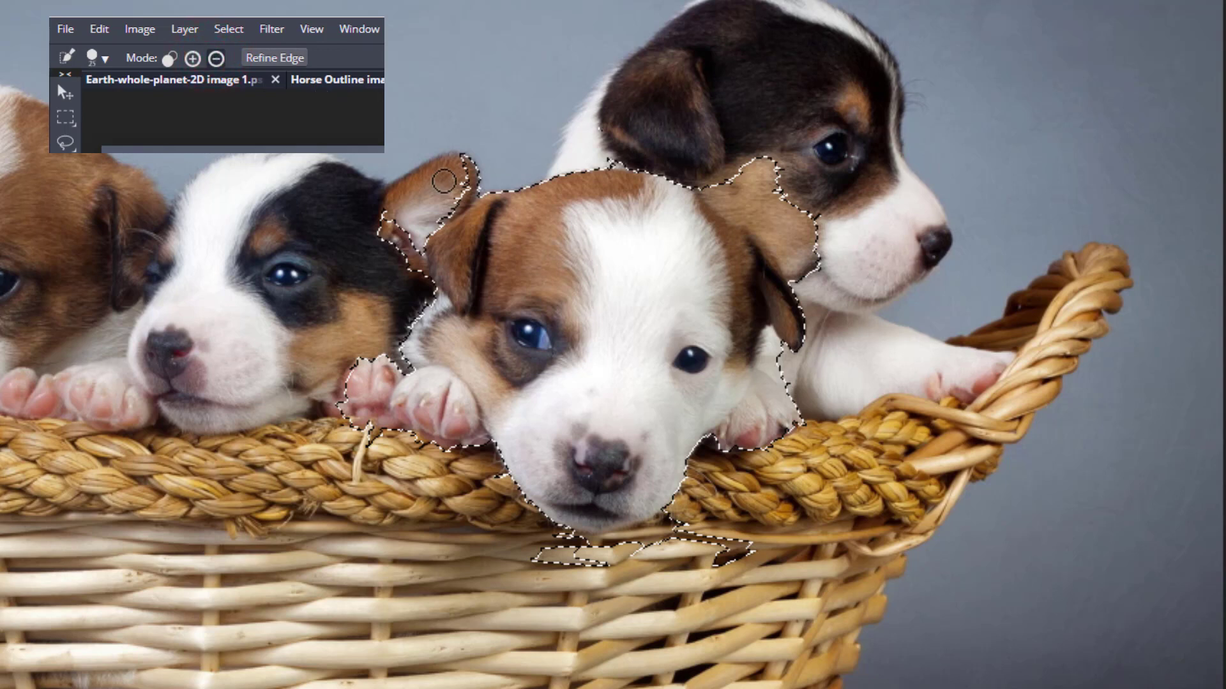
pyautogui.click(465, 178)
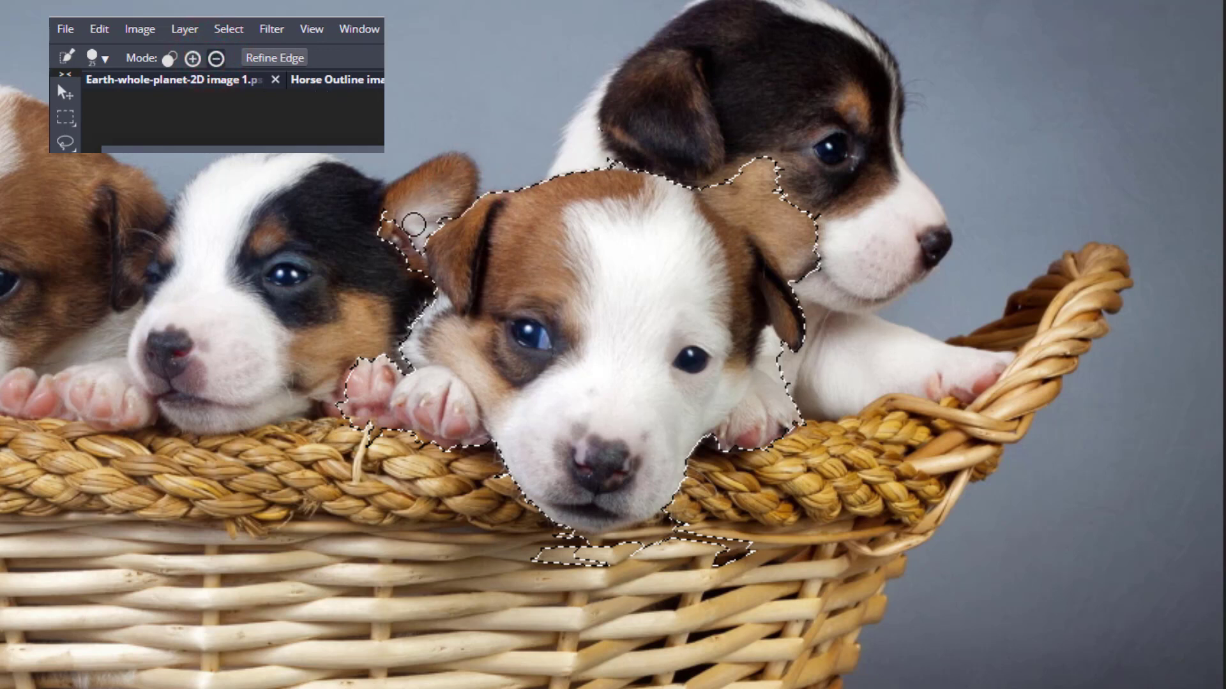
pyautogui.click(406, 242)
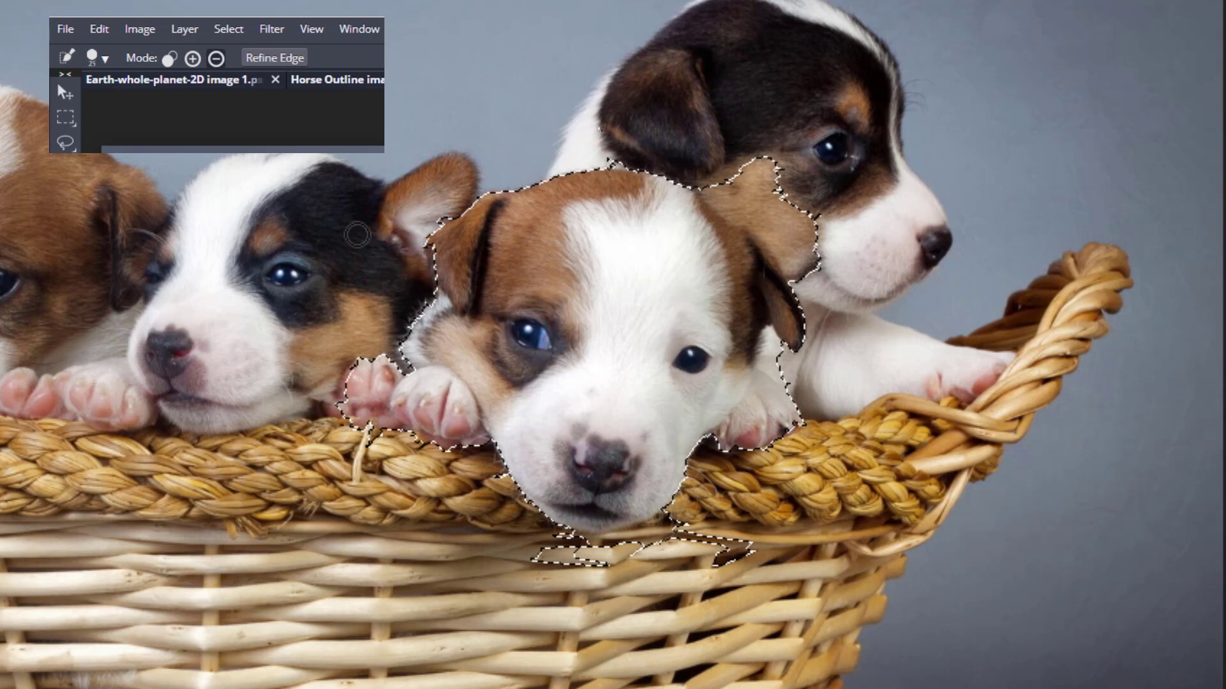
pyautogui.moveTo(370, 383); pyautogui.dragTo(367, 416)
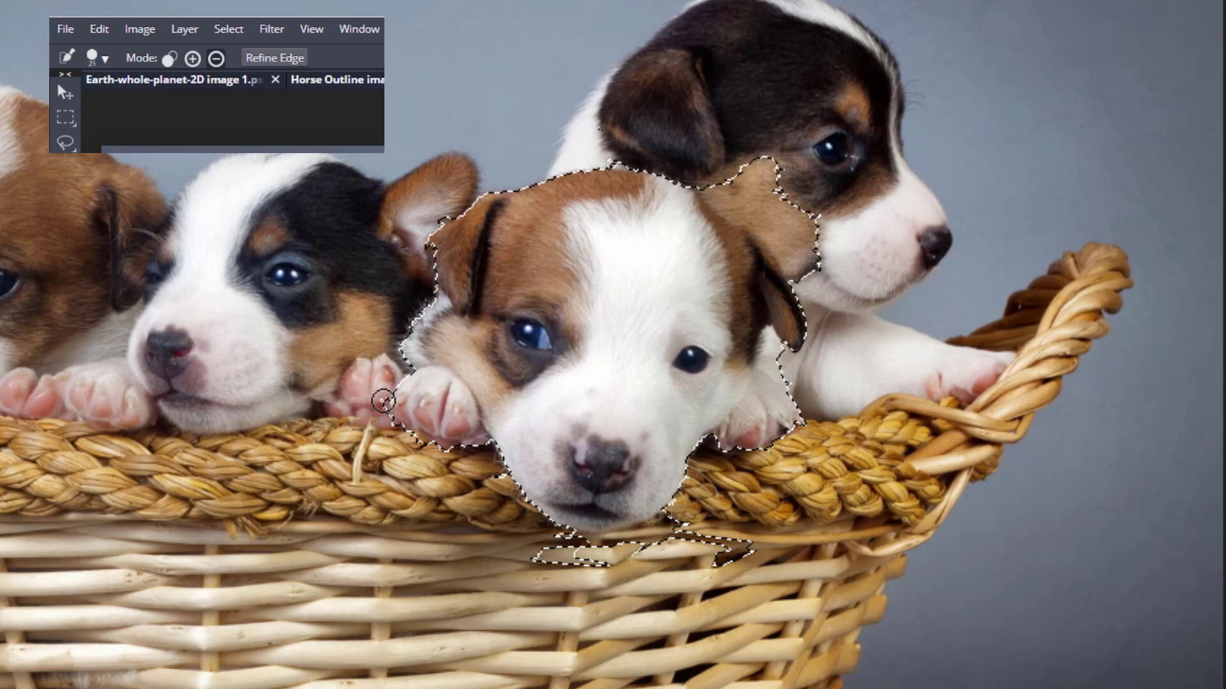
pyautogui.moveTo(376, 403); pyautogui.dragTo(368, 407)
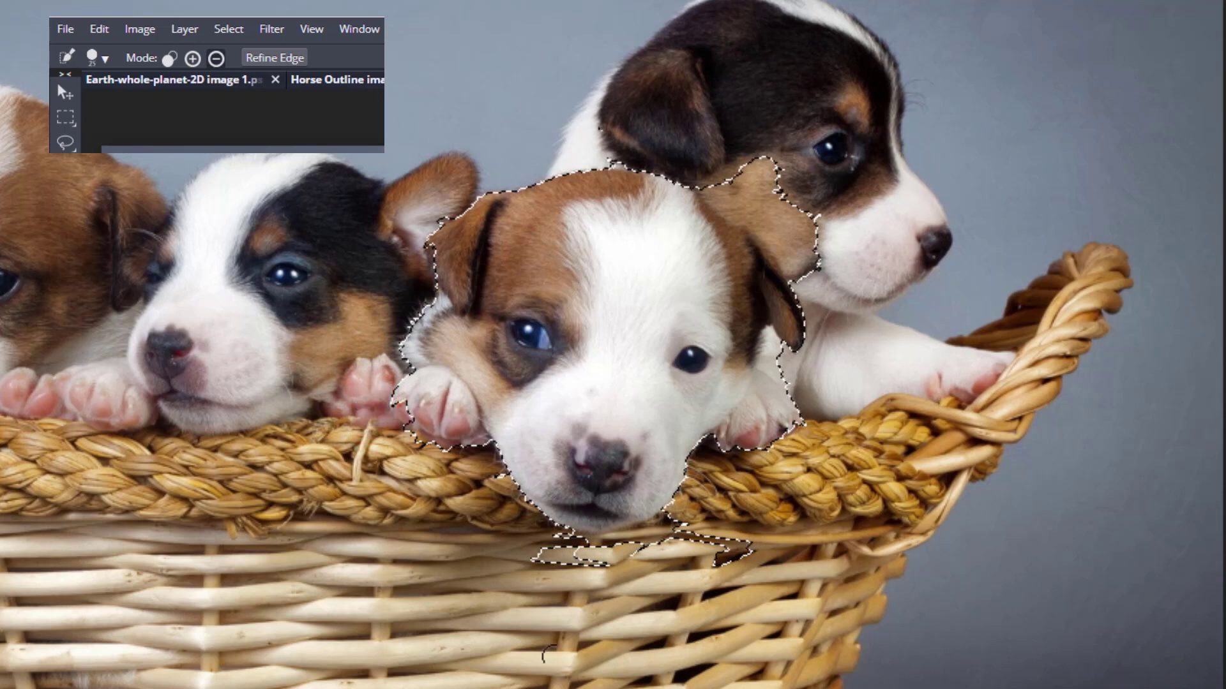
# - Subtract the basket below the chin, the fur beside the front puppy's far ear and the rear puppy's cheek from the selection
pyautogui.moveTo(583, 555); pyautogui.dragTo(583, 554)
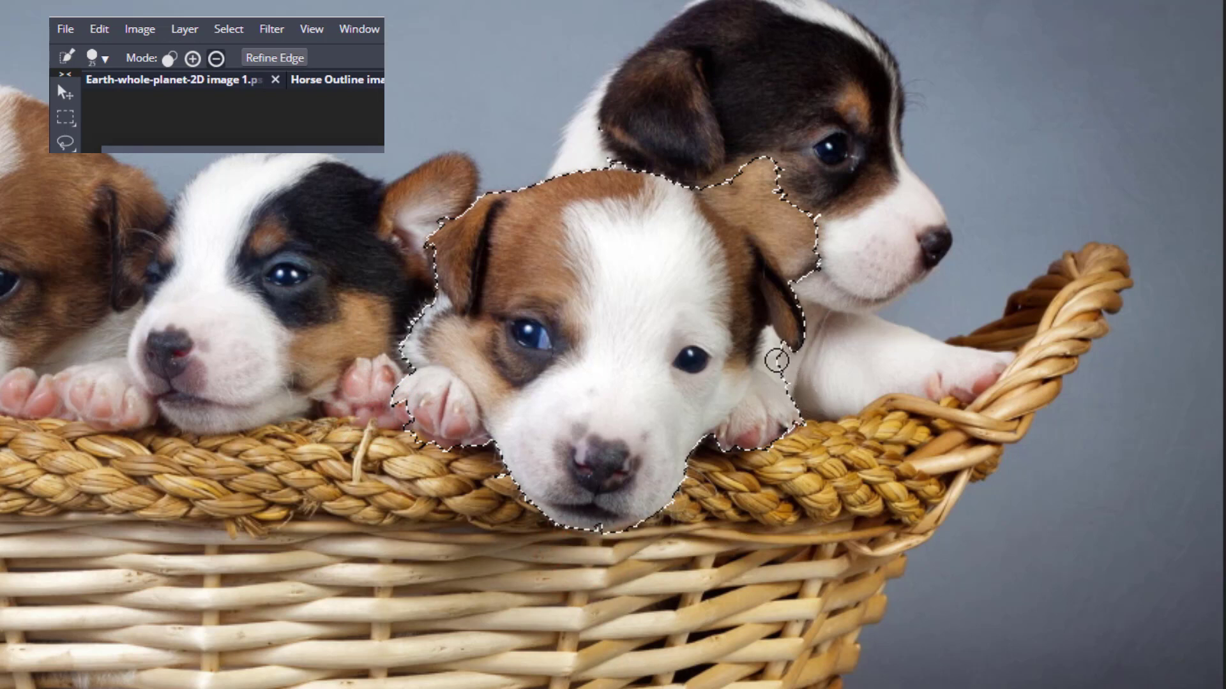
pyautogui.moveTo(777, 361); pyautogui.dragTo(775, 363)
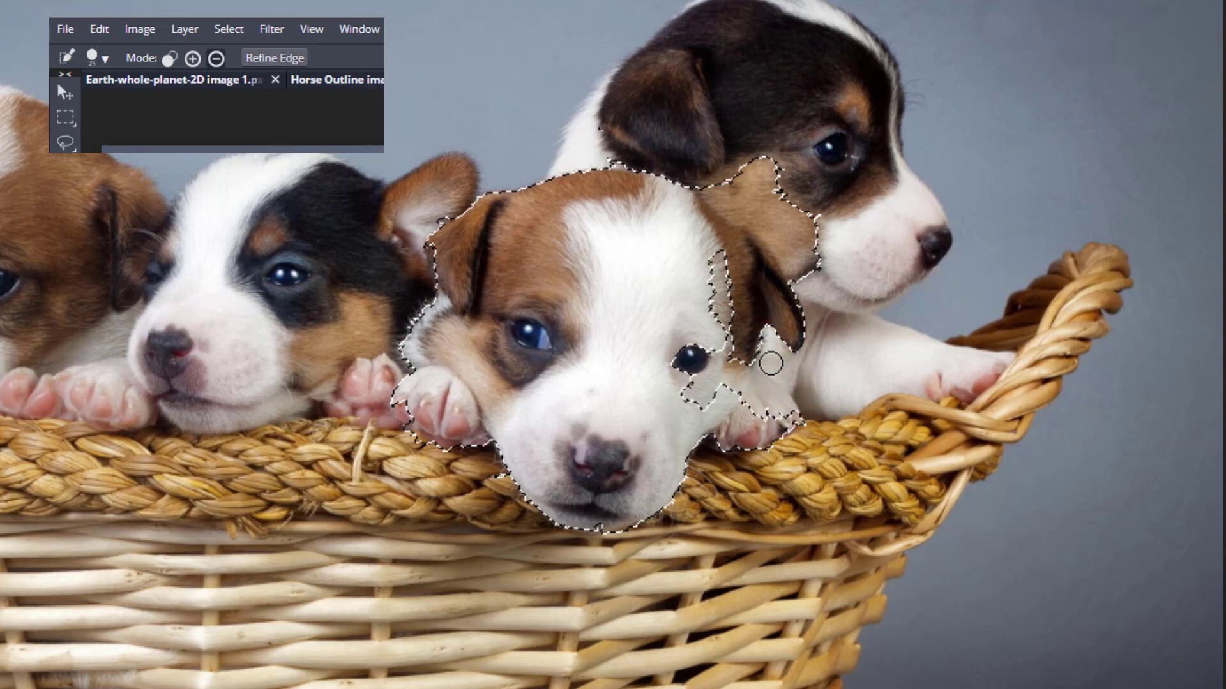
pyautogui.moveTo(785, 217); pyautogui.dragTo(778, 215)
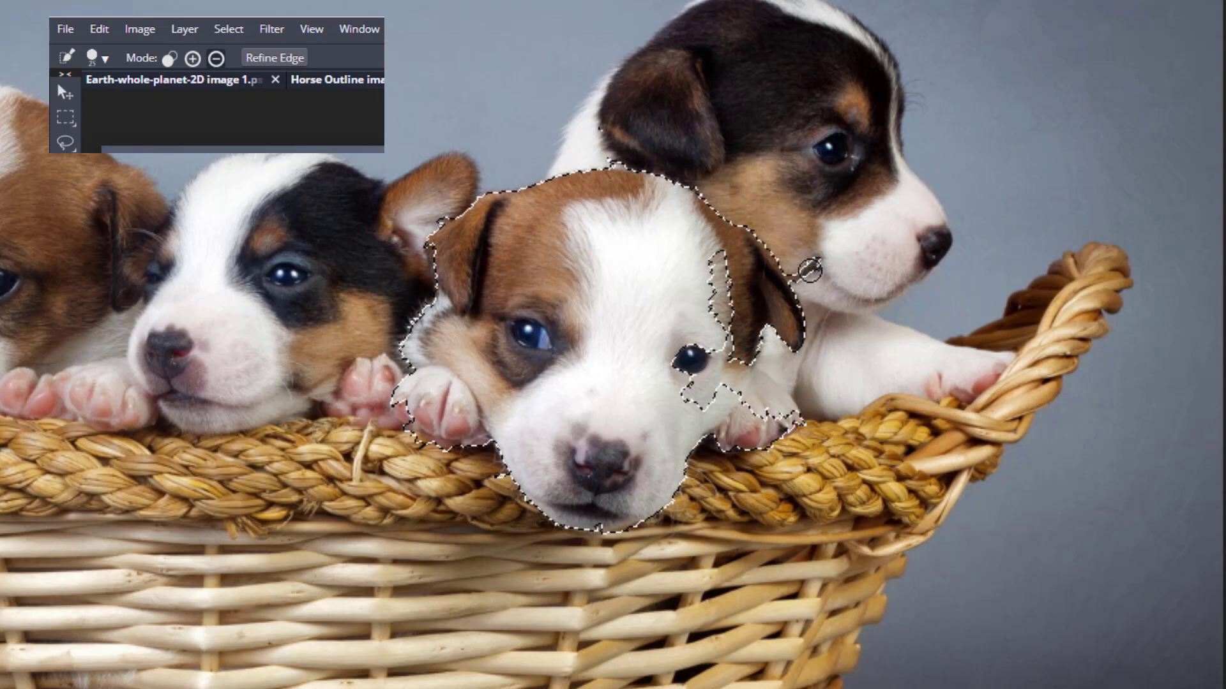
pyautogui.moveTo(810, 270); pyautogui.dragTo(808, 271)
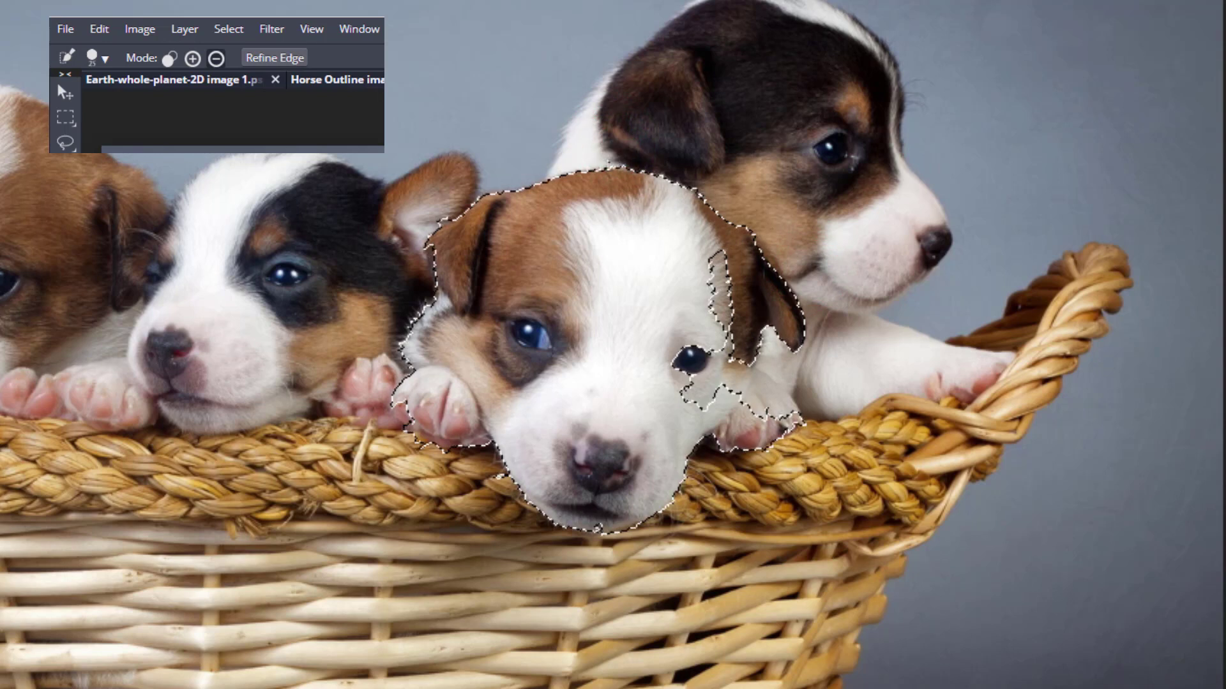
# - Add the front puppy's missing forehead edge, eye area, paw edge and the ear edge beside the black-and-white puppy to the selection
pyautogui.click(191, 60)
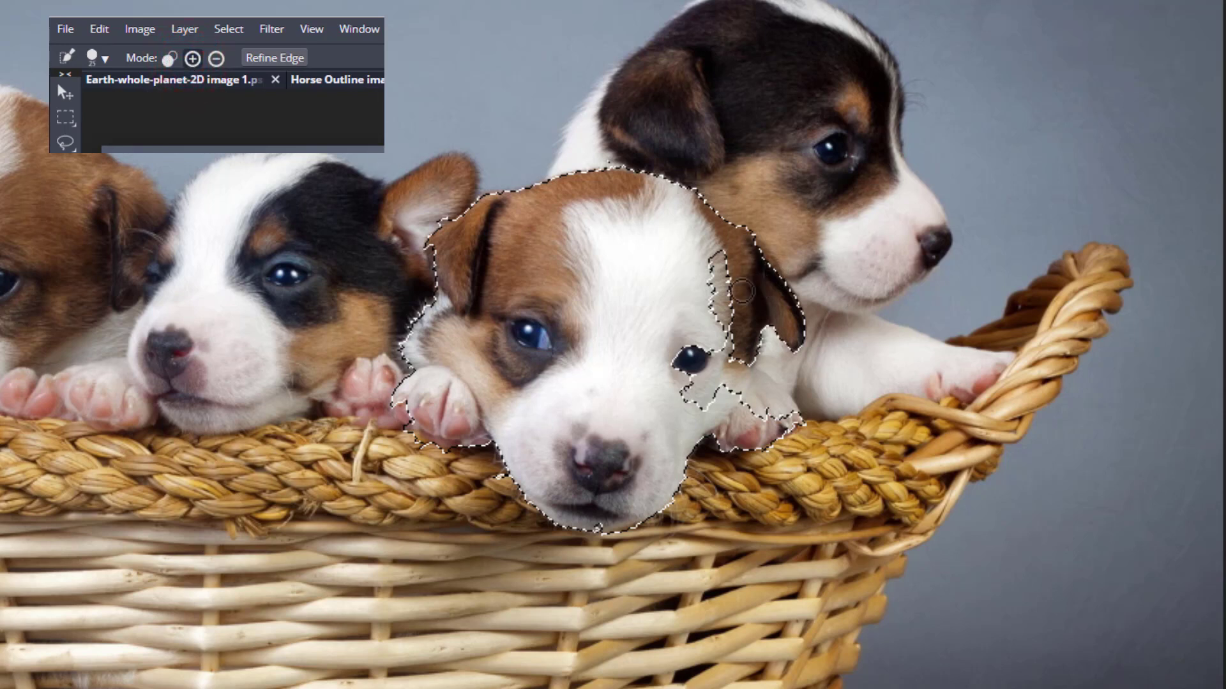
pyautogui.click(722, 299)
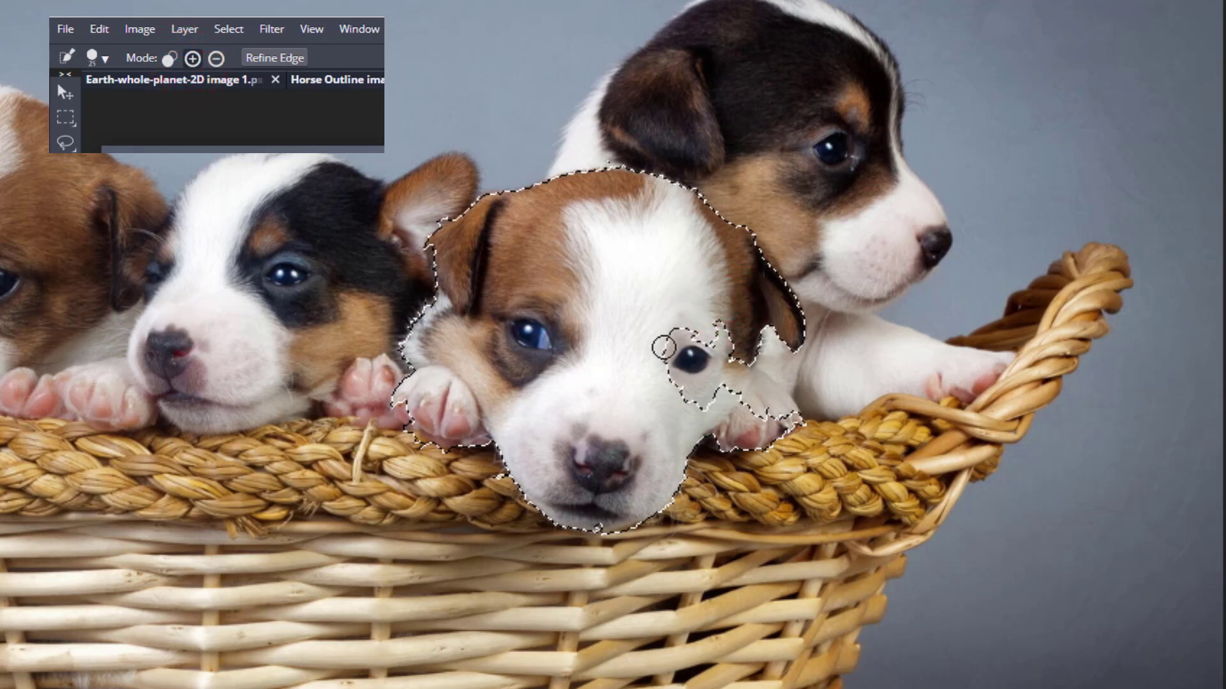
pyautogui.click(687, 364)
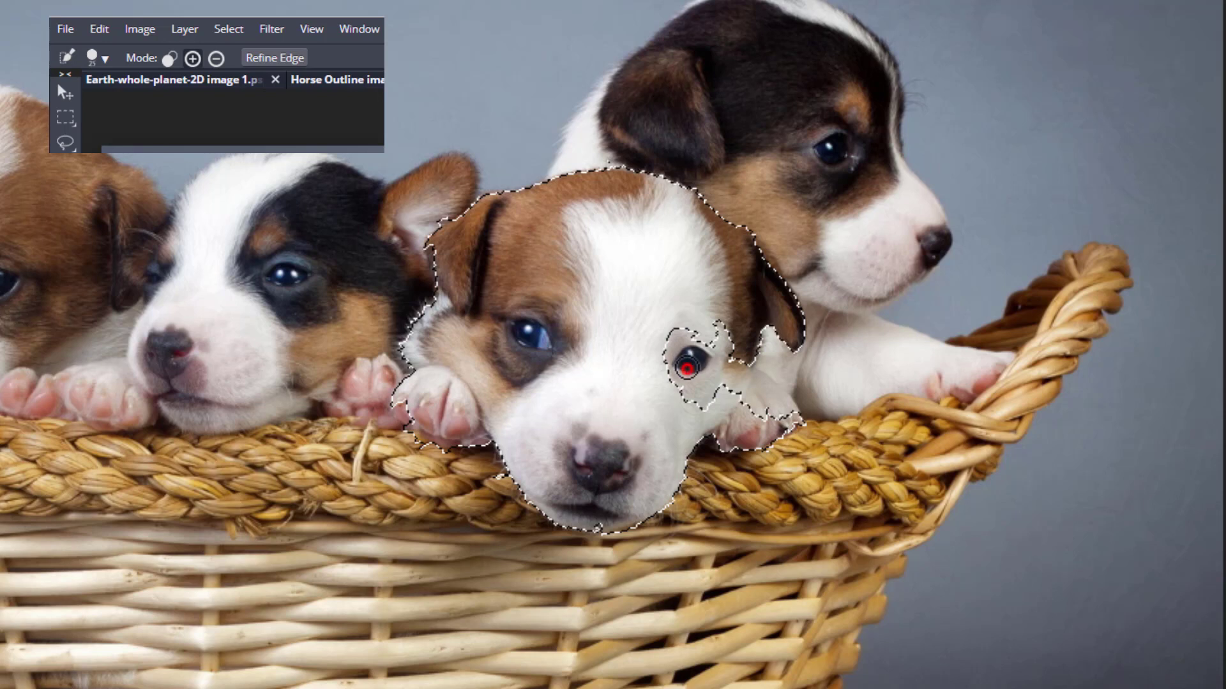
pyautogui.click(725, 365)
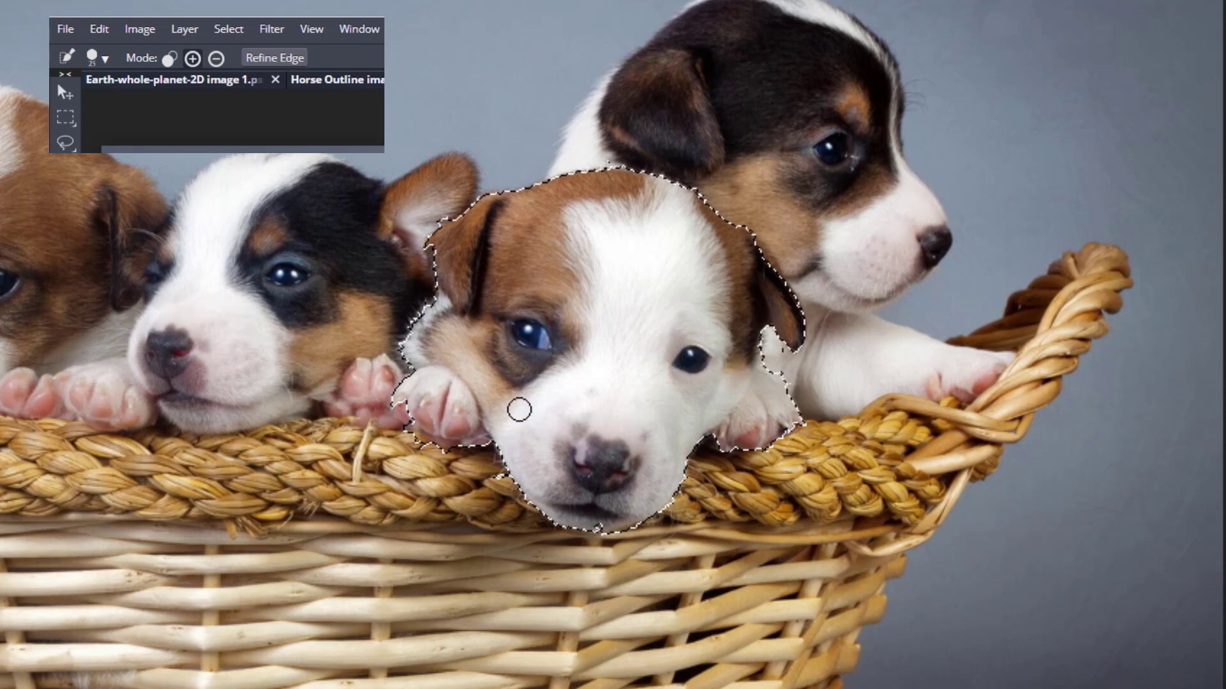
pyautogui.click(409, 415)
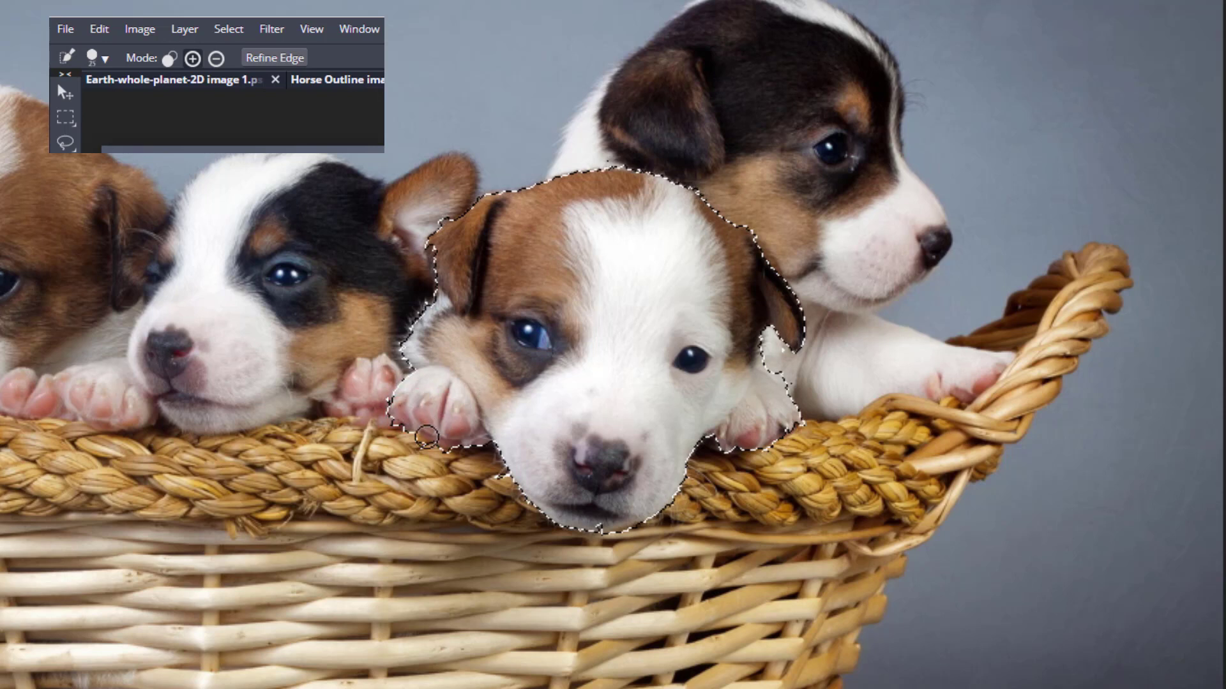
pyautogui.click(443, 260)
# - Subtract the neighbouring puppy's ear, the basket edge below the near paw and the fur above the other paw from the selection
pyautogui.click(216, 59)
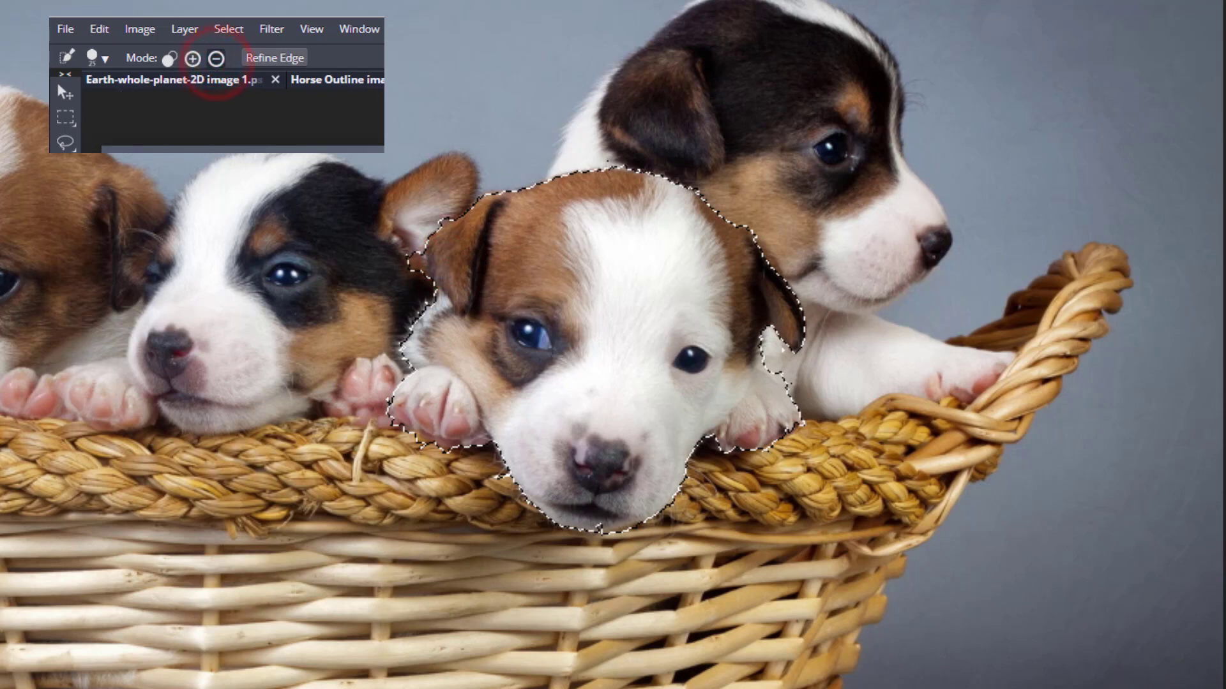
pyautogui.click(405, 257)
pyautogui.click(413, 458)
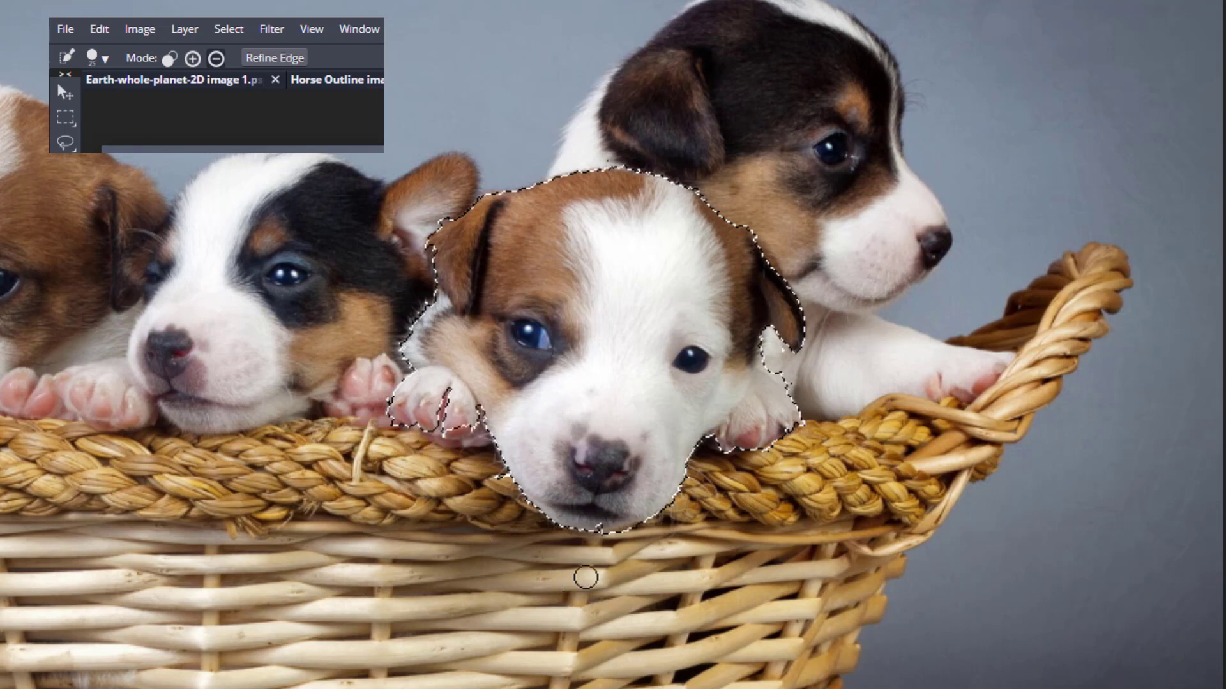
pyautogui.click(780, 374)
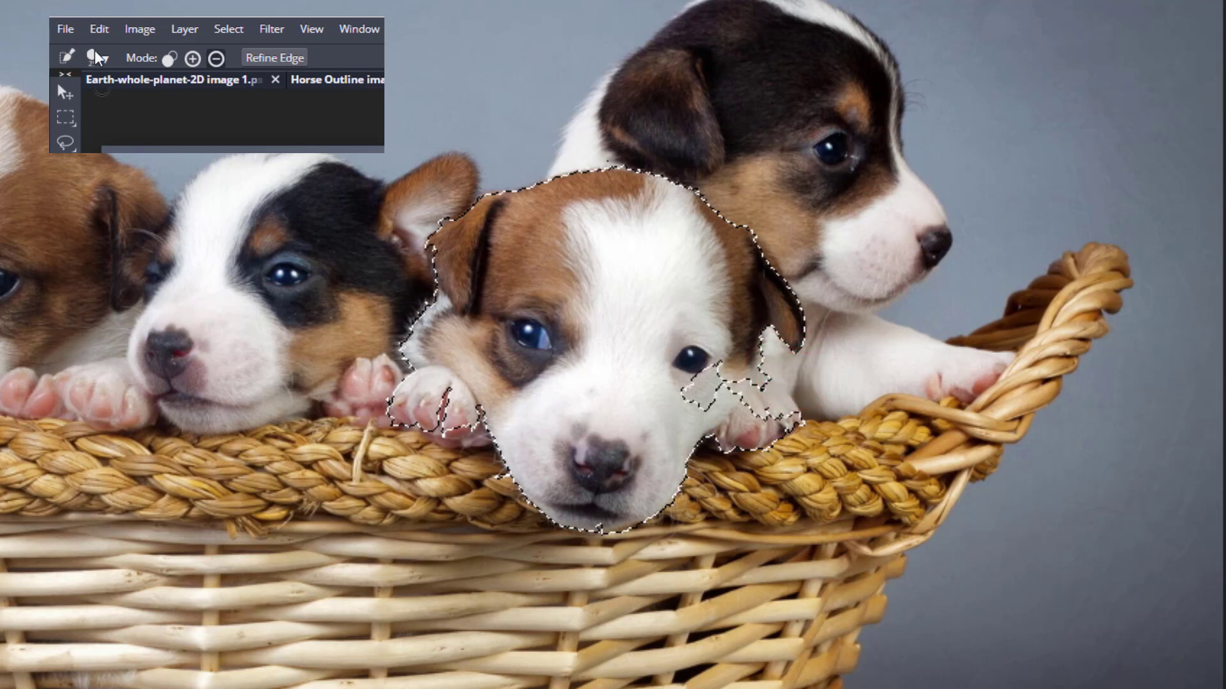
# - Add the front puppy's near paw, the cheek area above the other paw and the lower edge of the mouth back to the selection
pyautogui.click(191, 59)
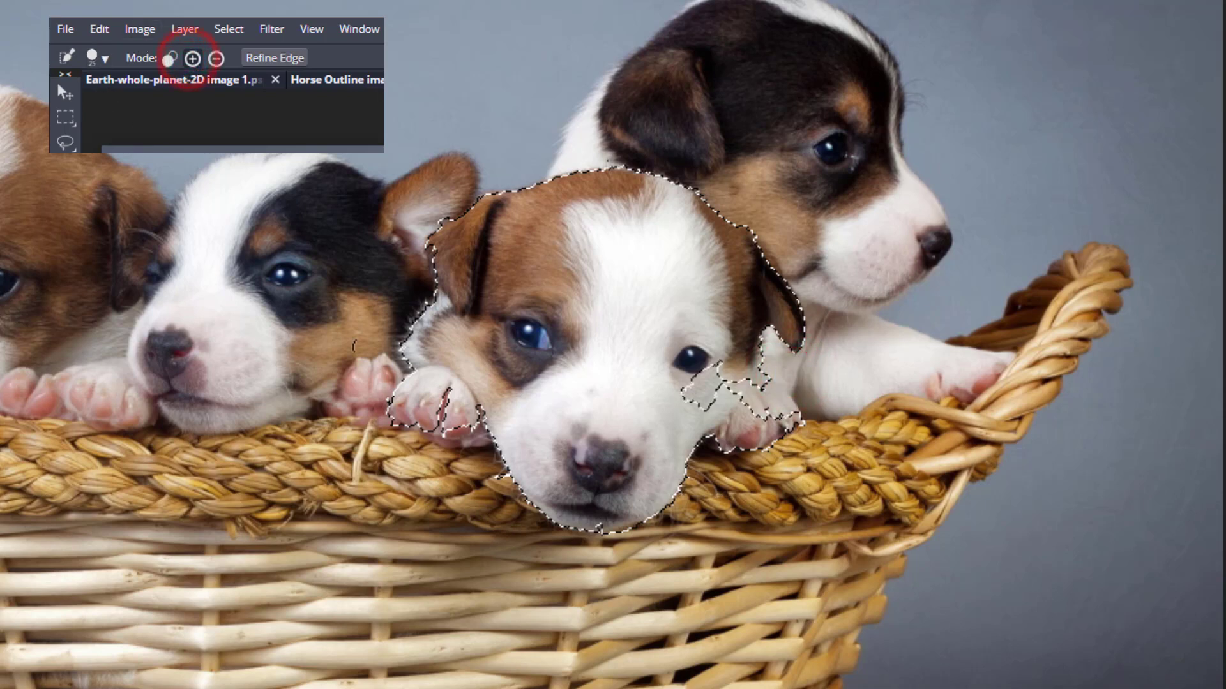
pyautogui.click(443, 407)
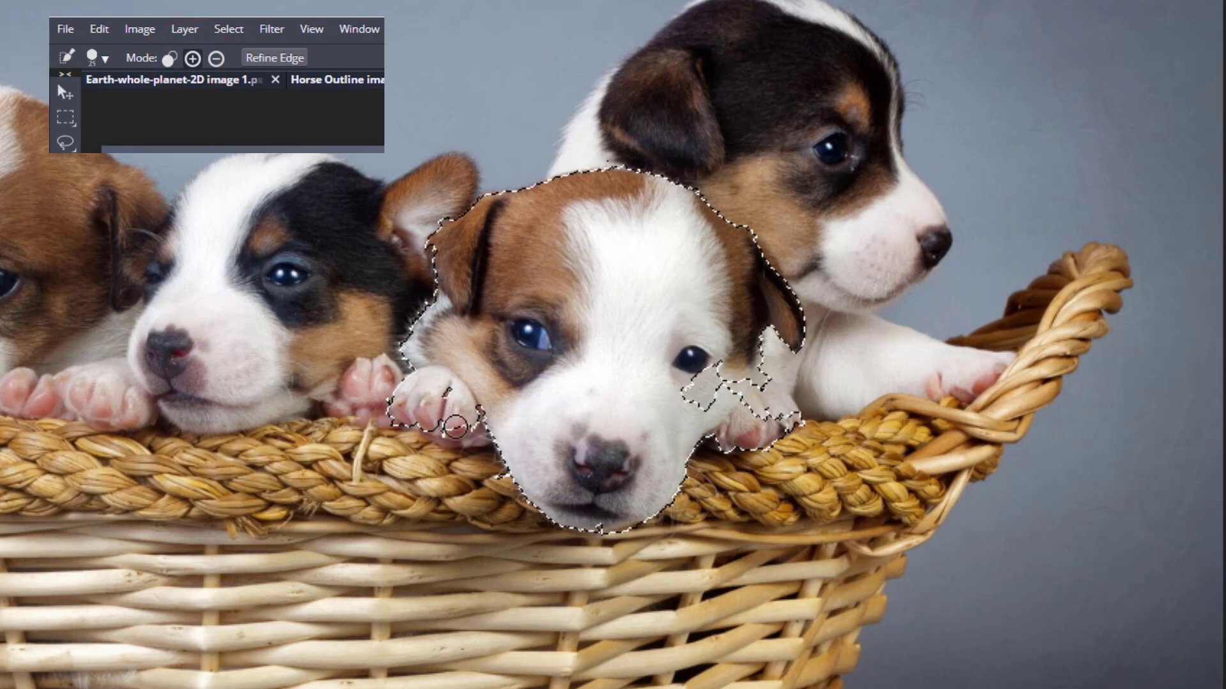
pyautogui.click(442, 412)
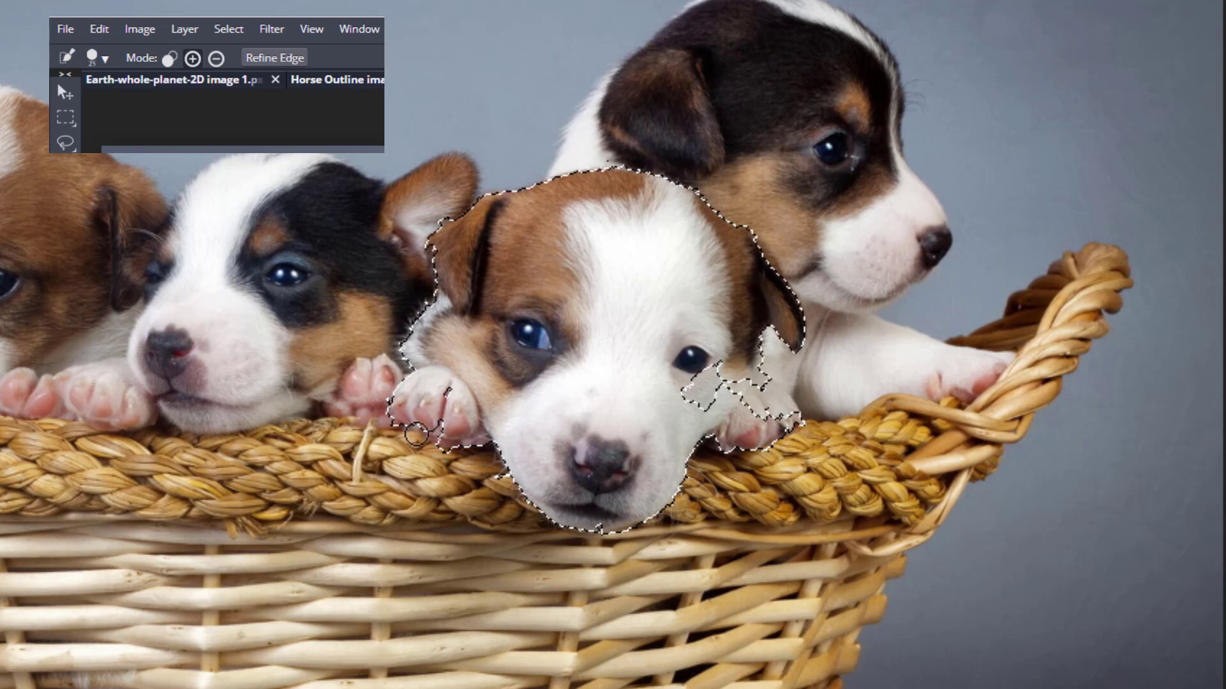
pyautogui.click(440, 430)
pyautogui.click(699, 397)
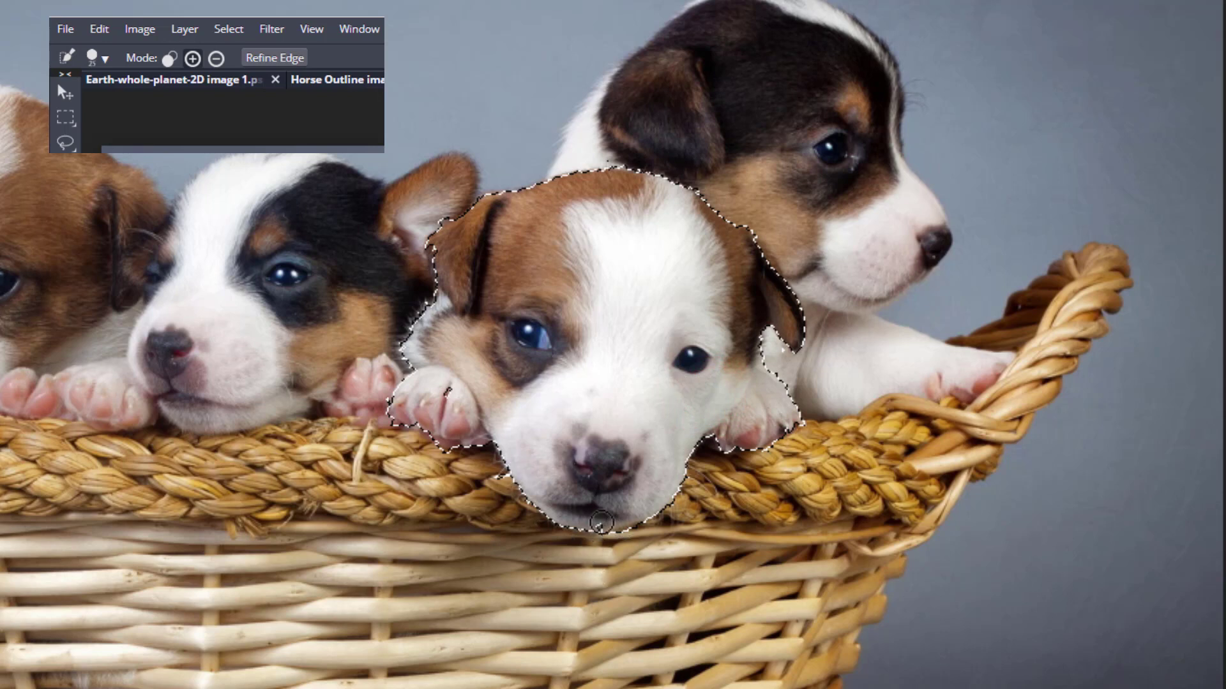
pyautogui.click(601, 523)
# - Trim the selection edge where the front puppy's muzzle meets the basket, and add the missing muzzle fur back
pyautogui.click(216, 59)
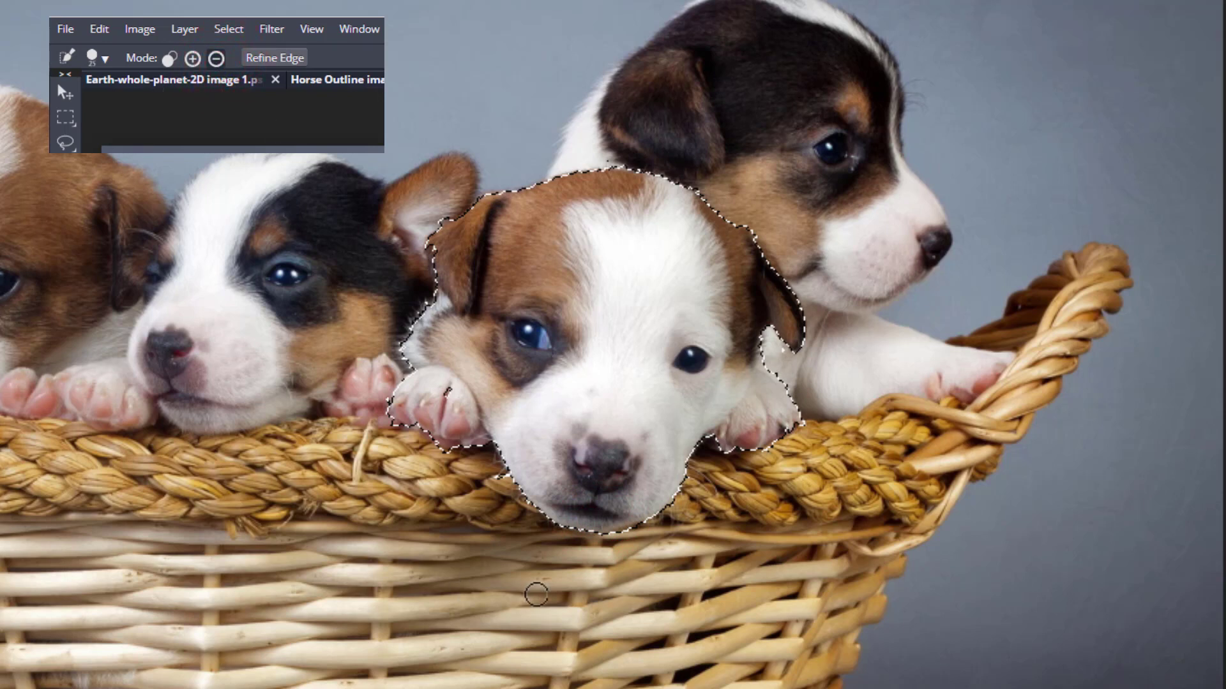
pyautogui.click(514, 482)
pyautogui.click(191, 59)
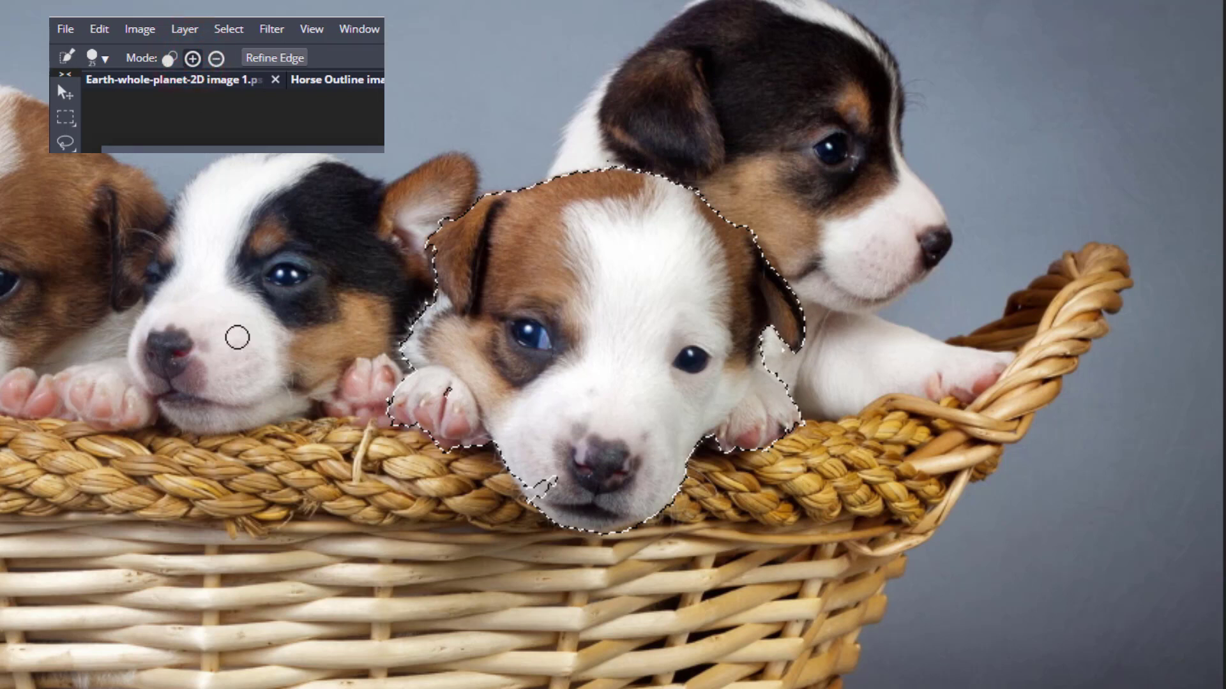
pyautogui.click(546, 482)
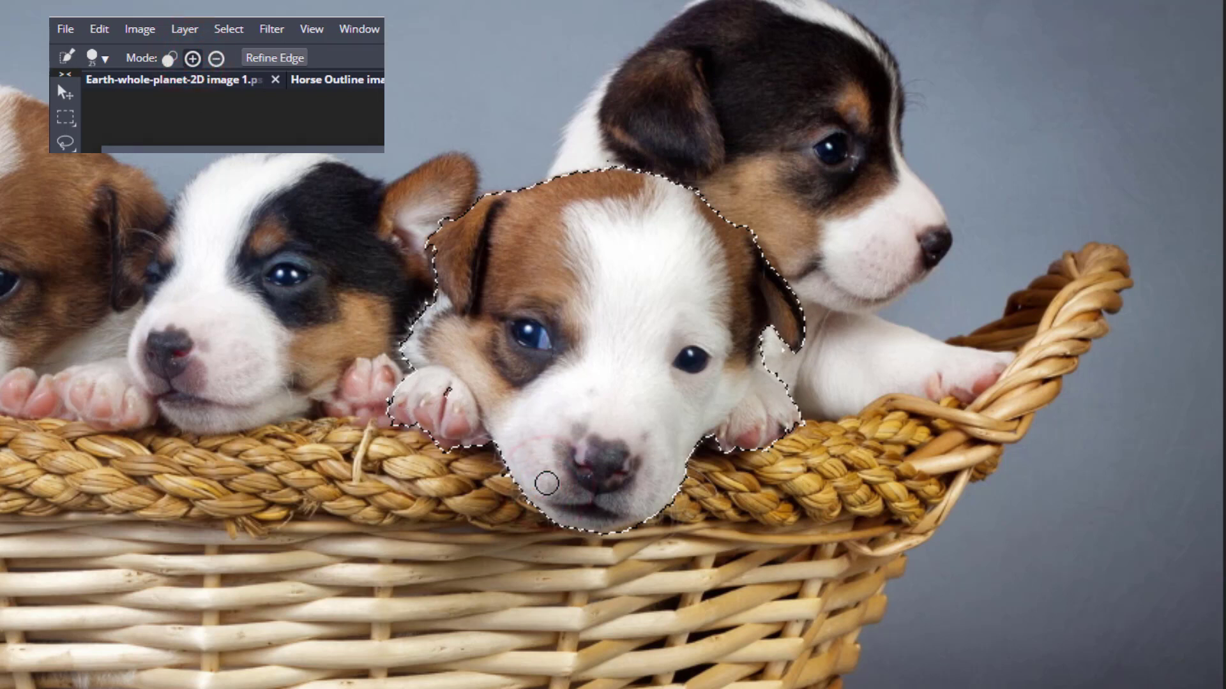
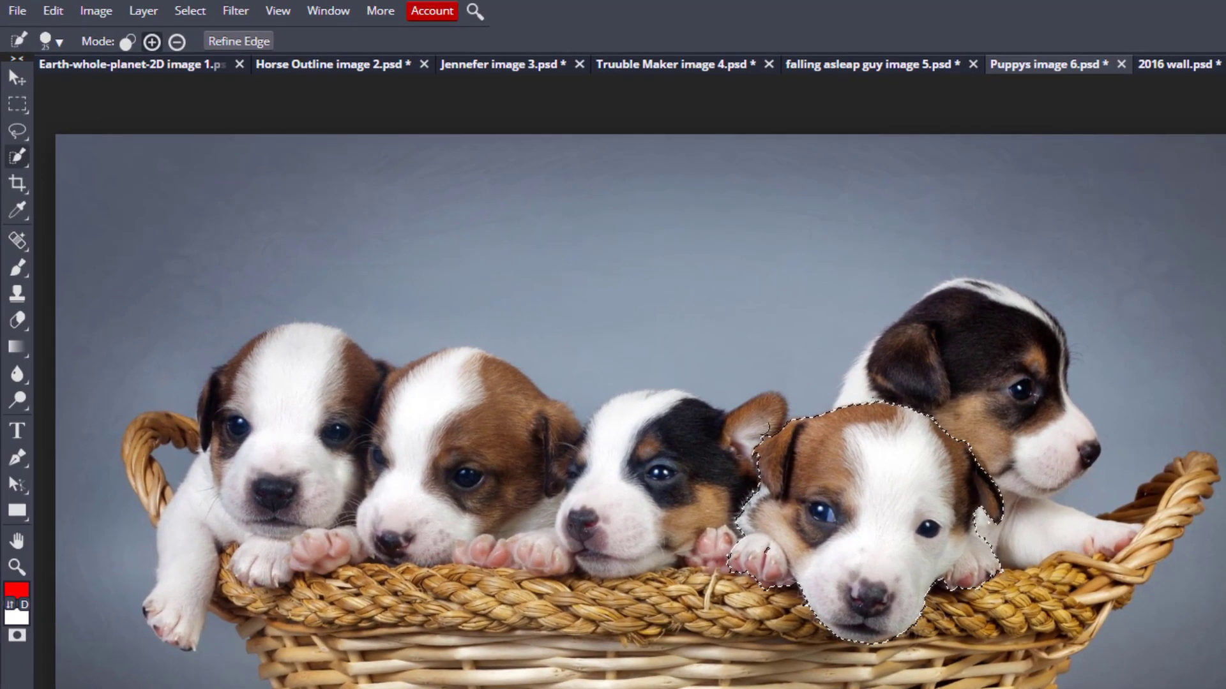
# - Expand the selection outward around the front puppy without applying the effect at the canvas bounds
pyautogui.click(195, 16)
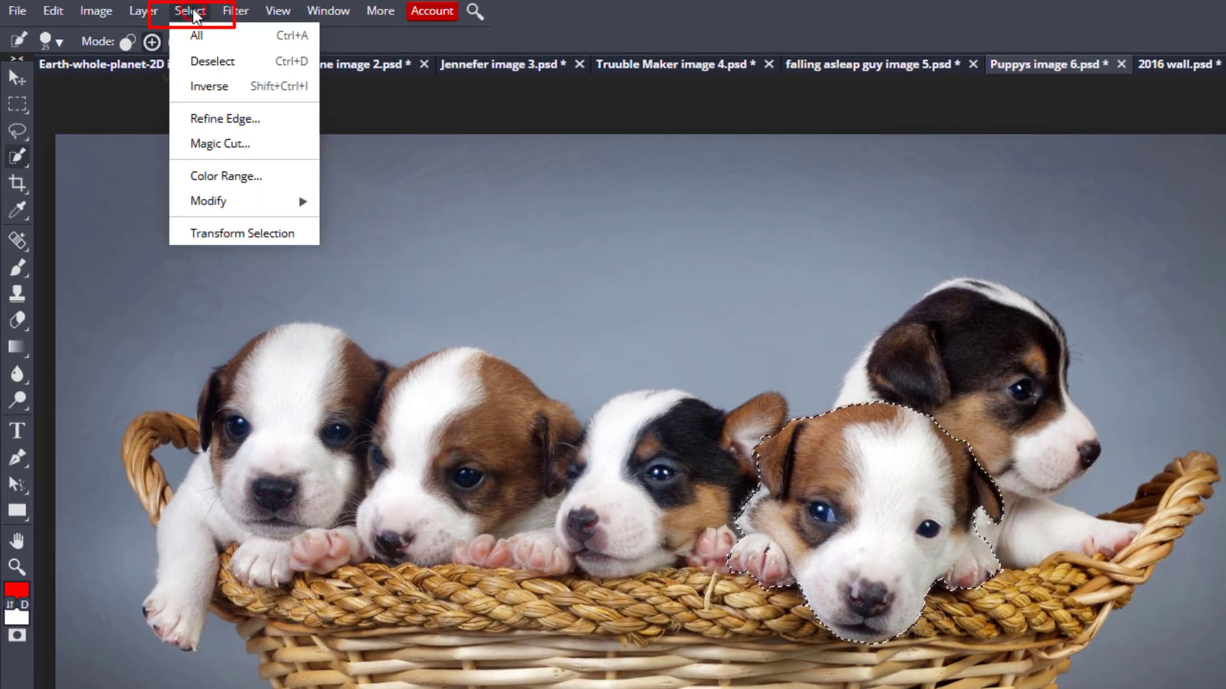
pyautogui.moveTo(222, 205)
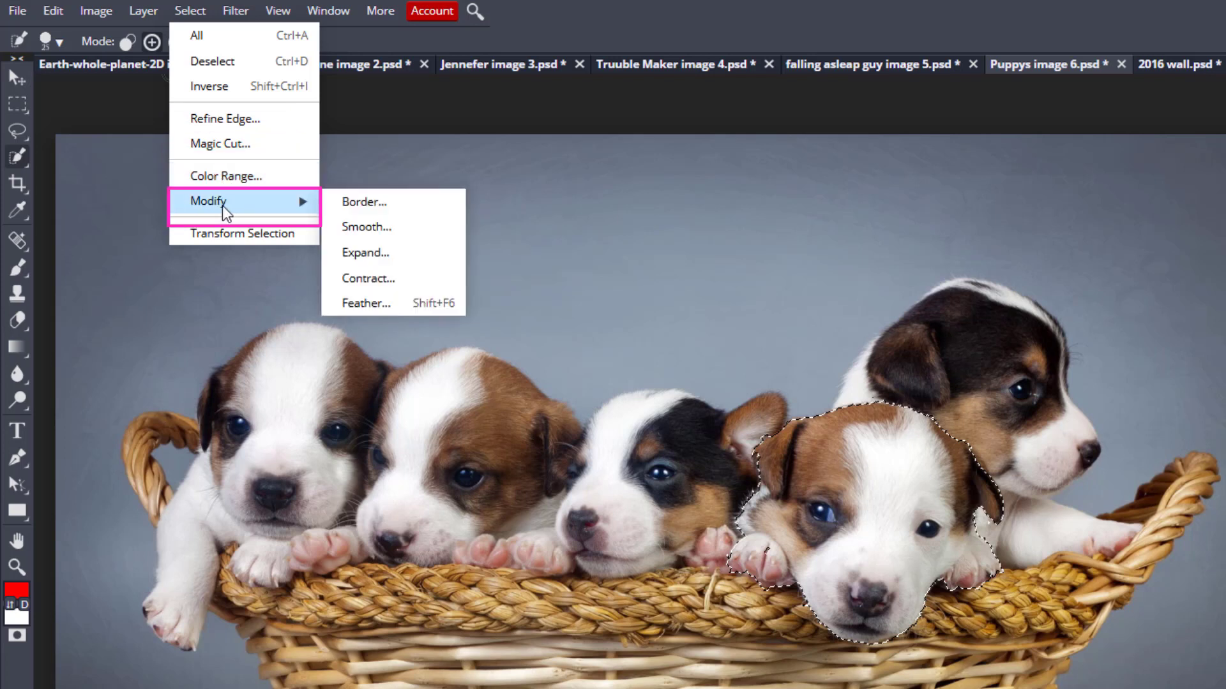
pyautogui.click(358, 254)
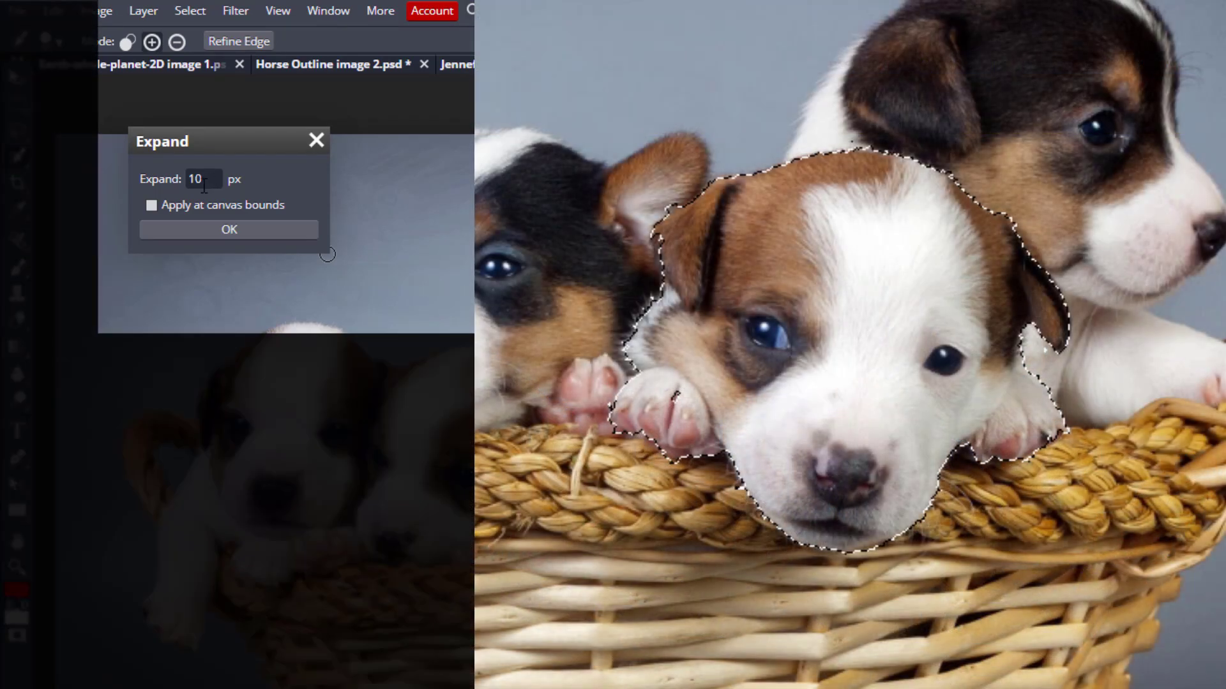
pyautogui.moveTo(203, 184); pyautogui.dragTo(184, 183)
pyautogui.click(232, 228)
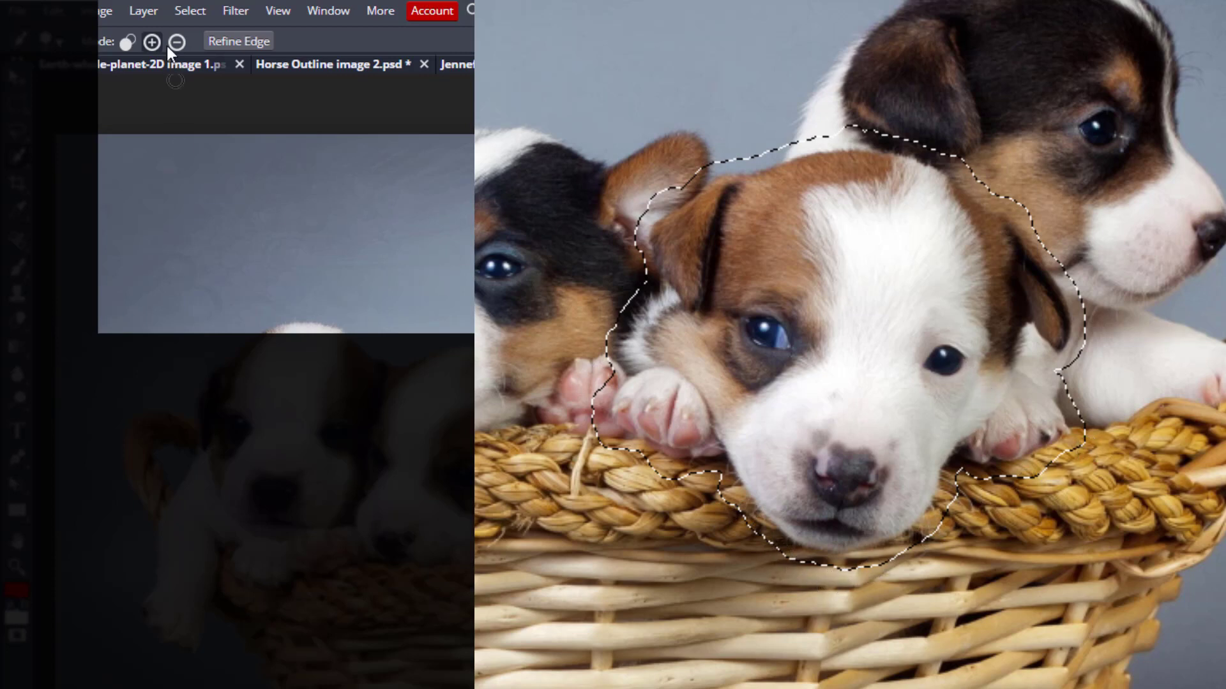
# - Smooth the expanded selection around the front puppy twice, by 10 px each time
pyautogui.click(195, 14)
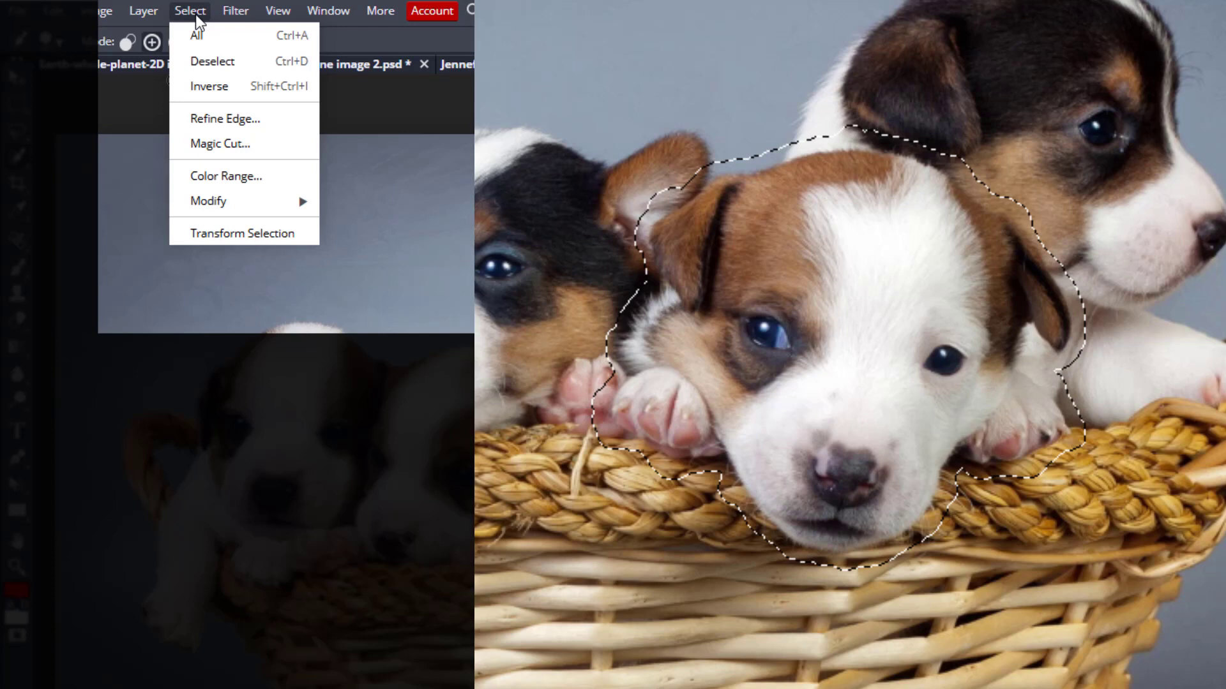
pyautogui.moveTo(232, 195)
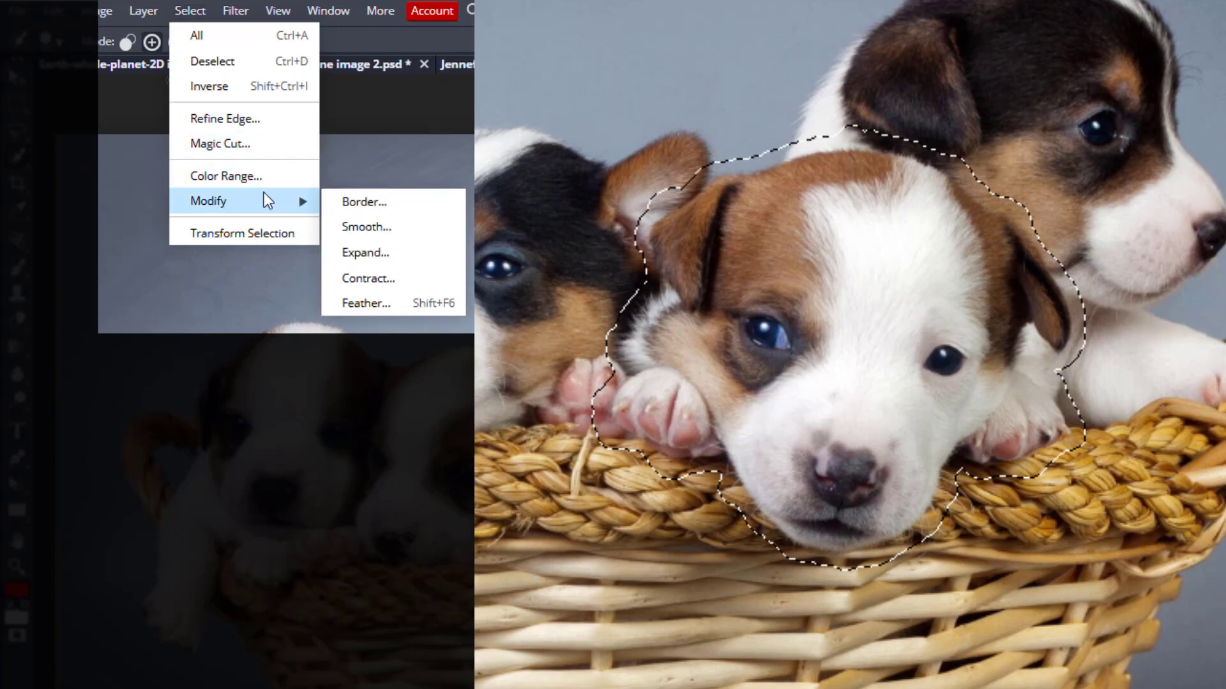
pyautogui.click(368, 228)
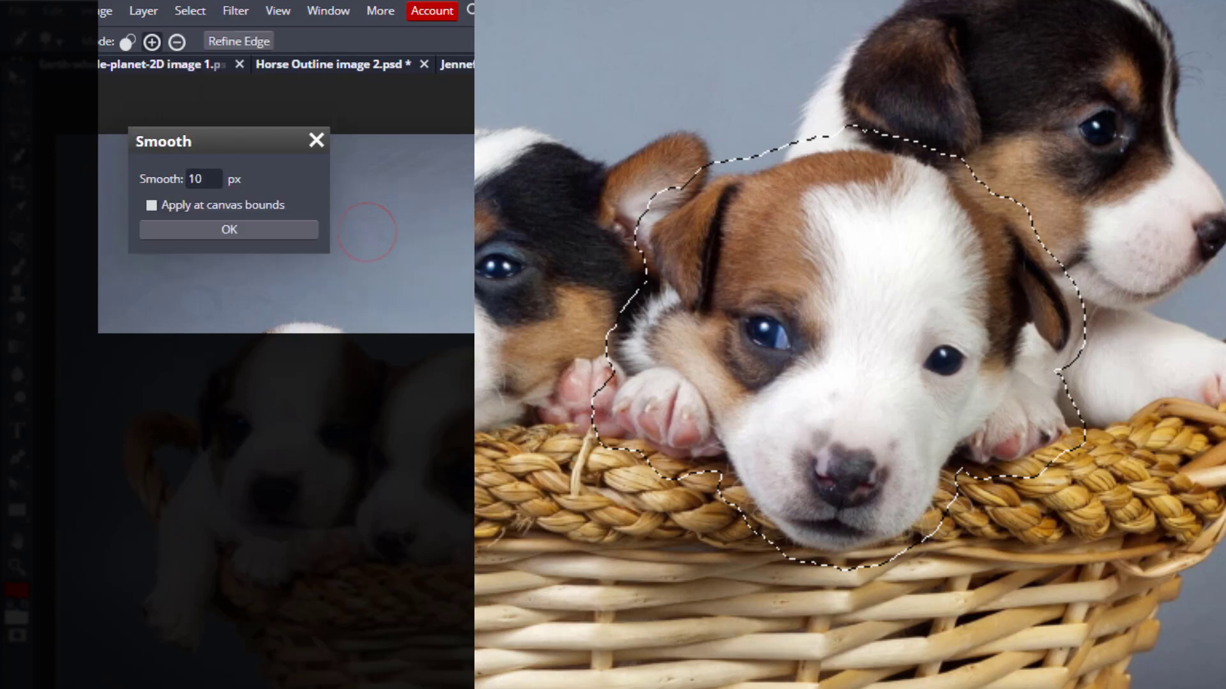
pyautogui.click(228, 233)
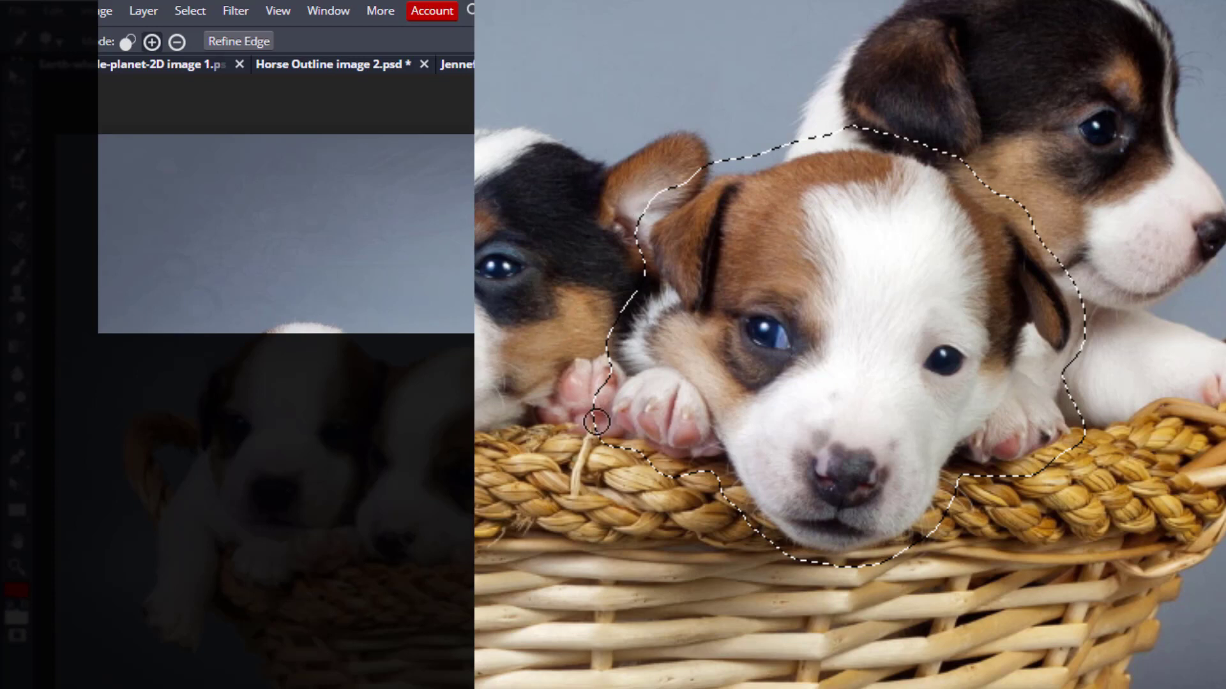
pyautogui.click(207, 12)
pyautogui.moveTo(265, 204)
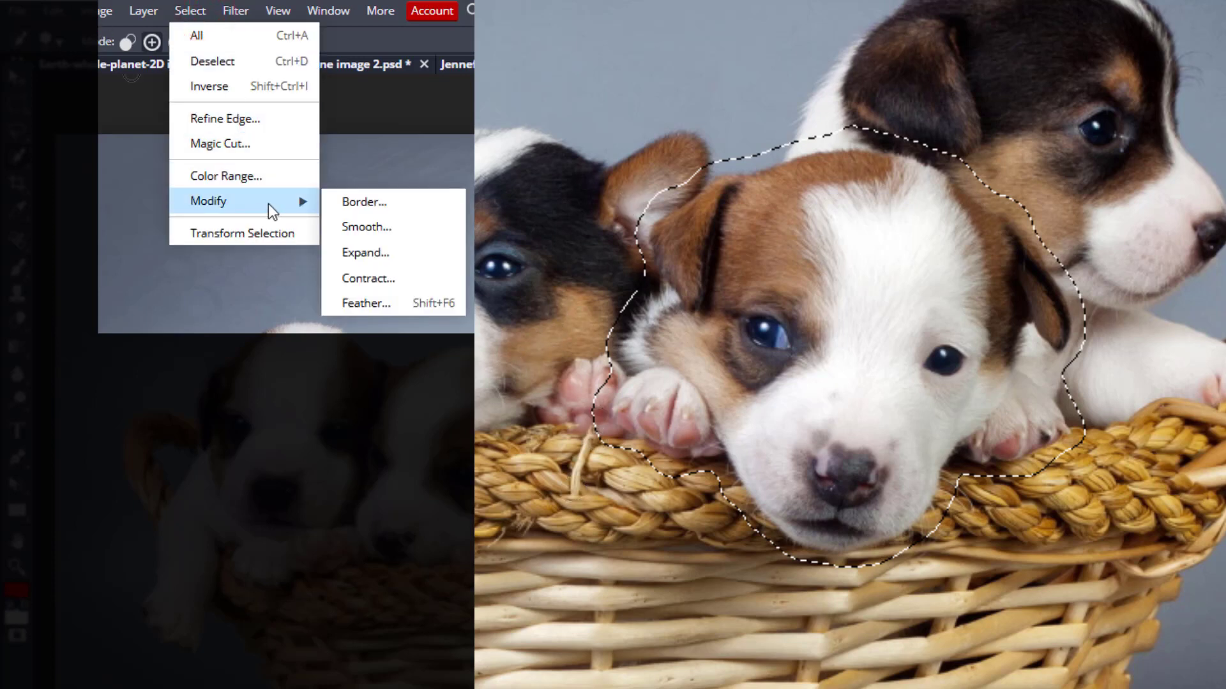
pyautogui.click(358, 230)
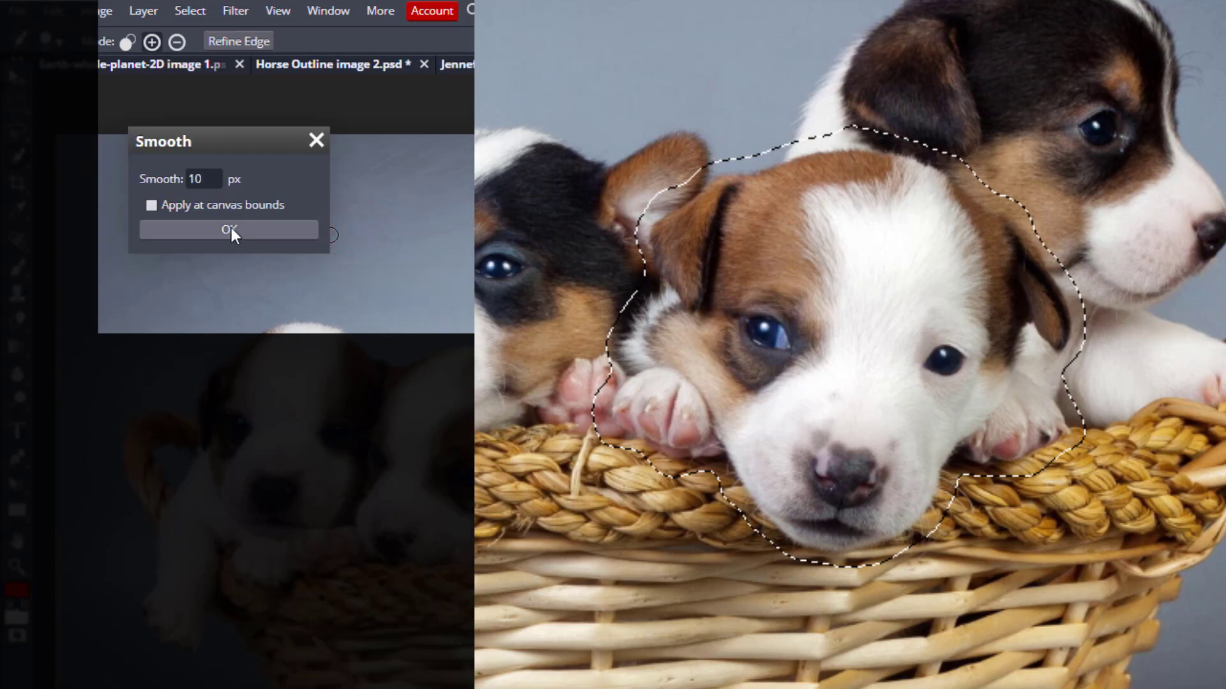
pyautogui.click(230, 231)
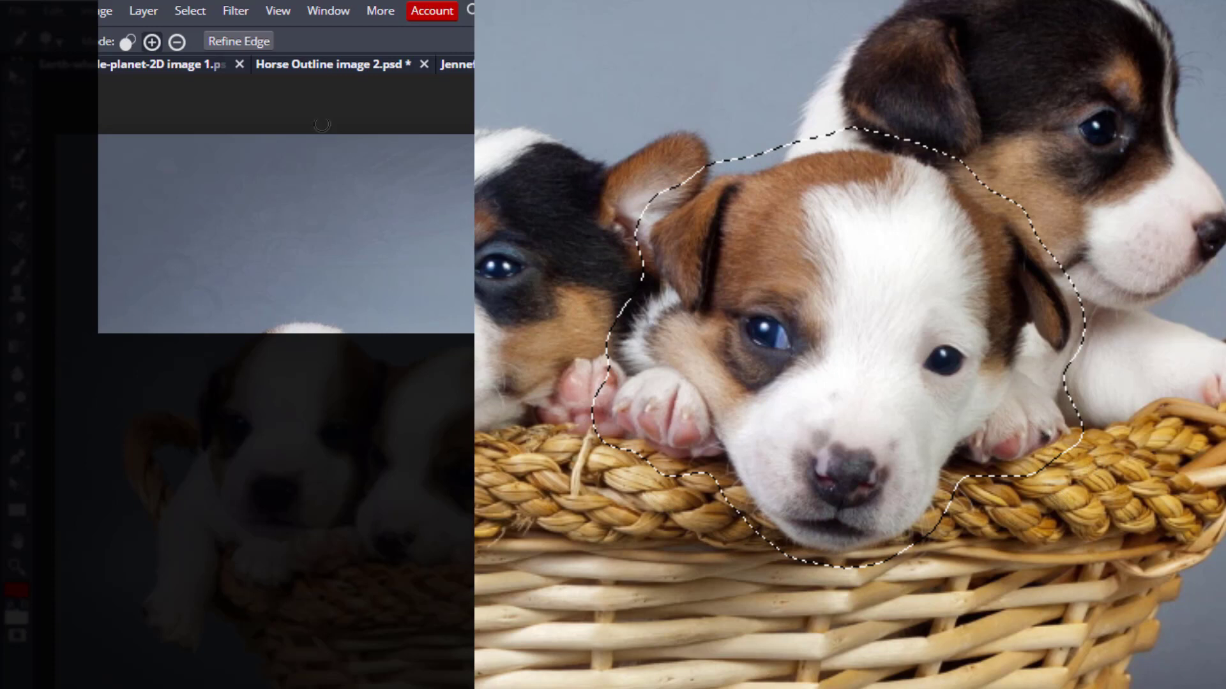
# - Convert the smoothed selection around the front puppy into a 10 px border
pyautogui.click(182, 14)
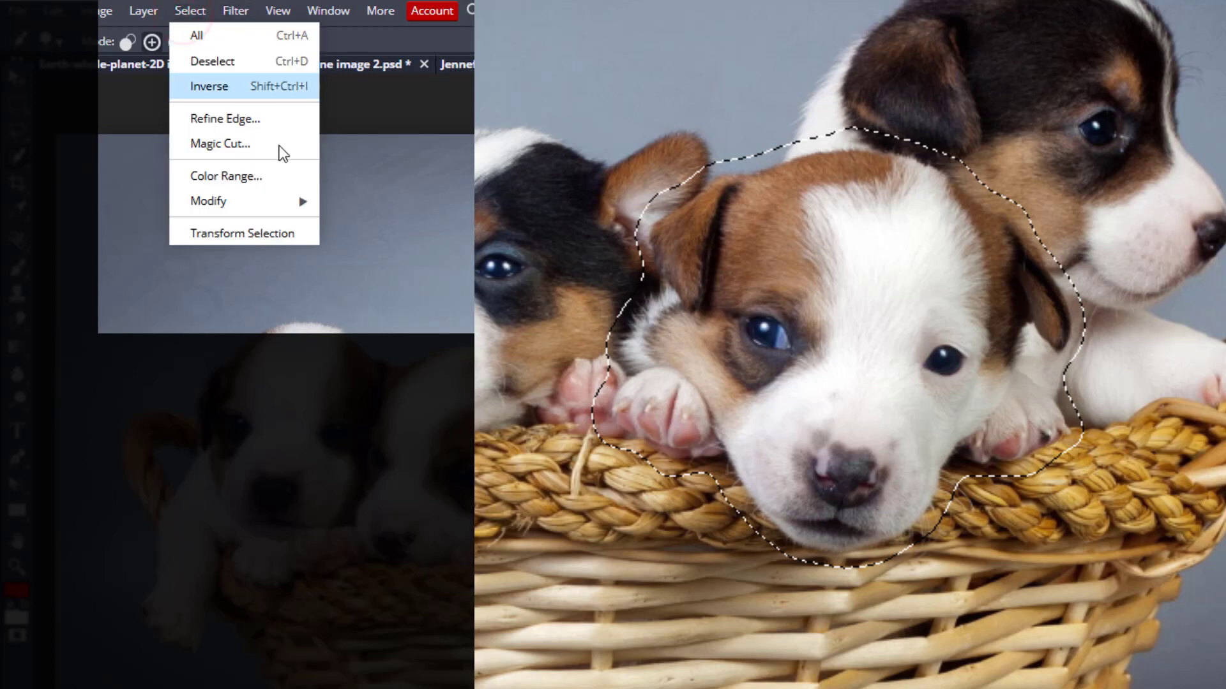
pyautogui.moveTo(287, 208)
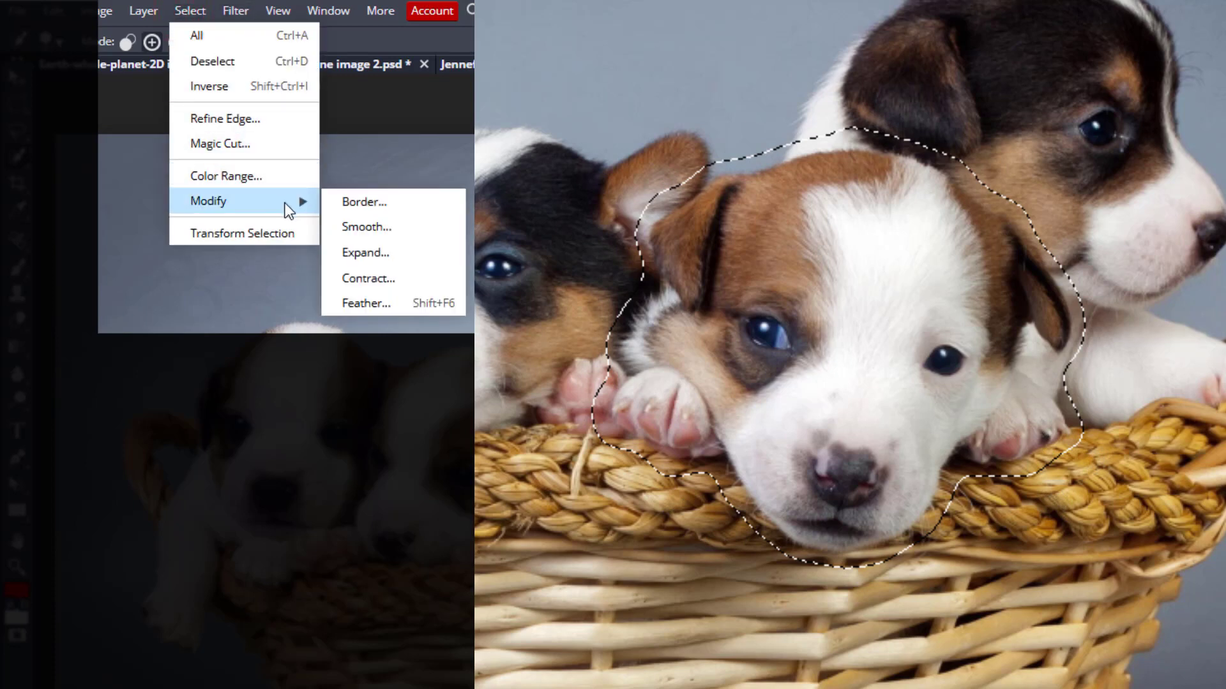
pyautogui.click(352, 205)
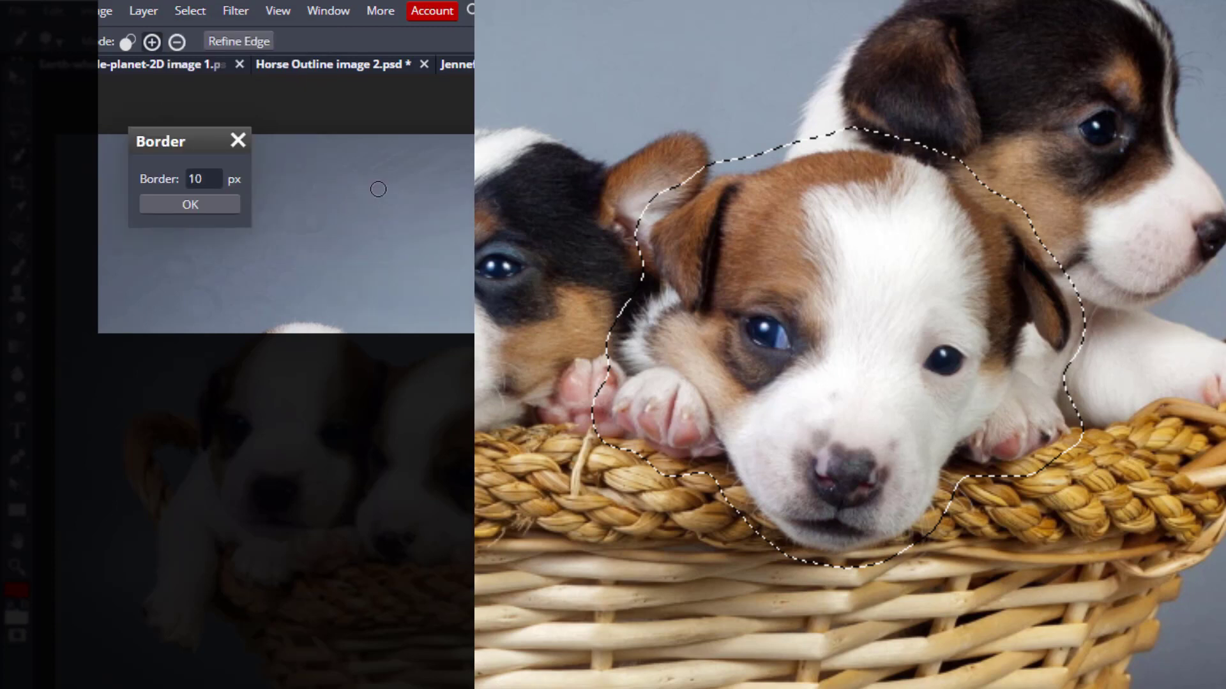
pyautogui.click(190, 204)
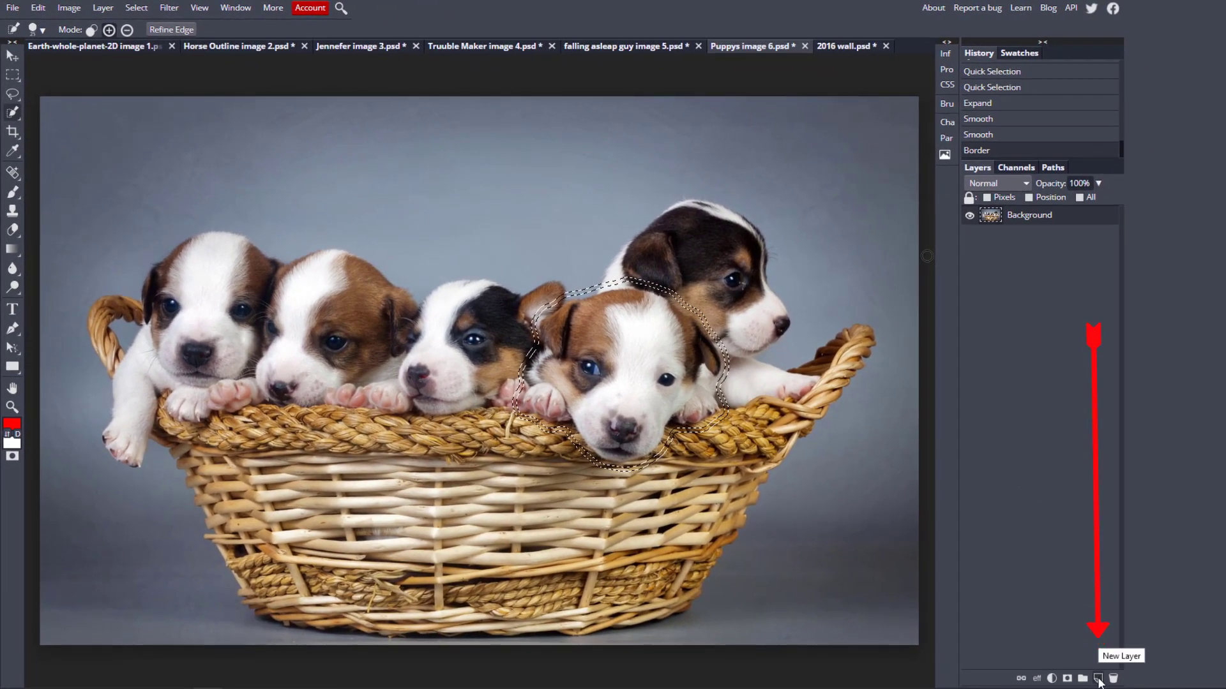
# - Fill the border selection around the front puppy with red (ff0000) on a new layer, and deselect it
pyautogui.click(1098, 678)
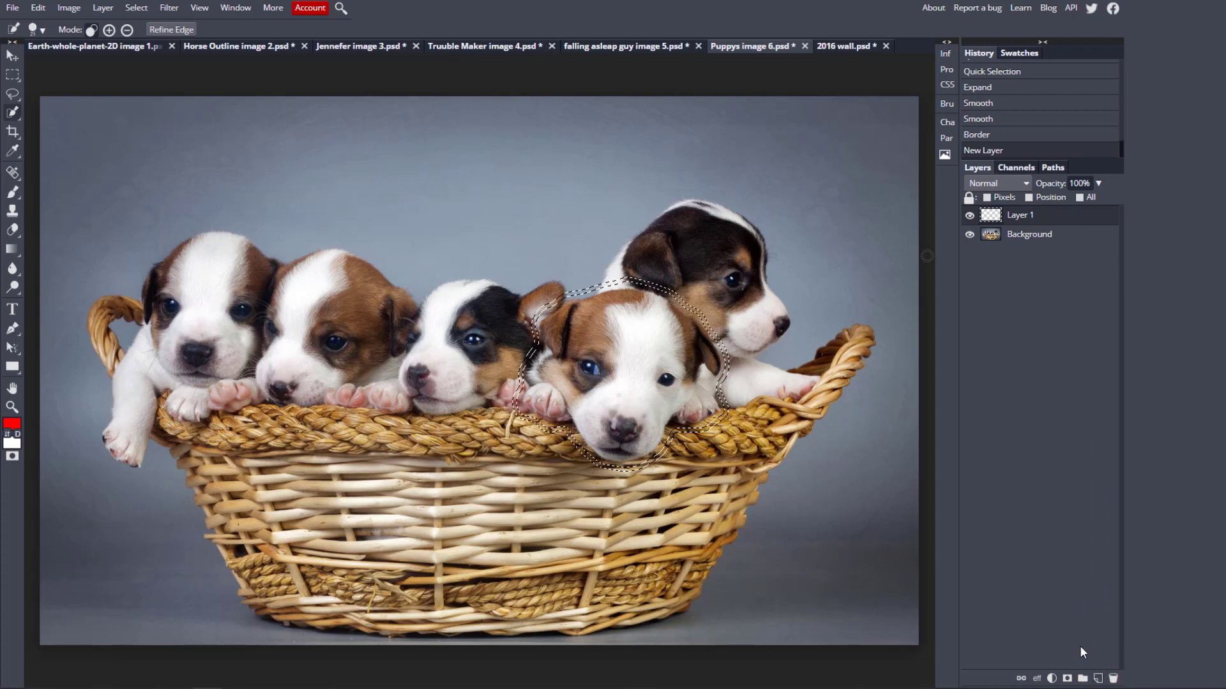
pyautogui.click(39, 8)
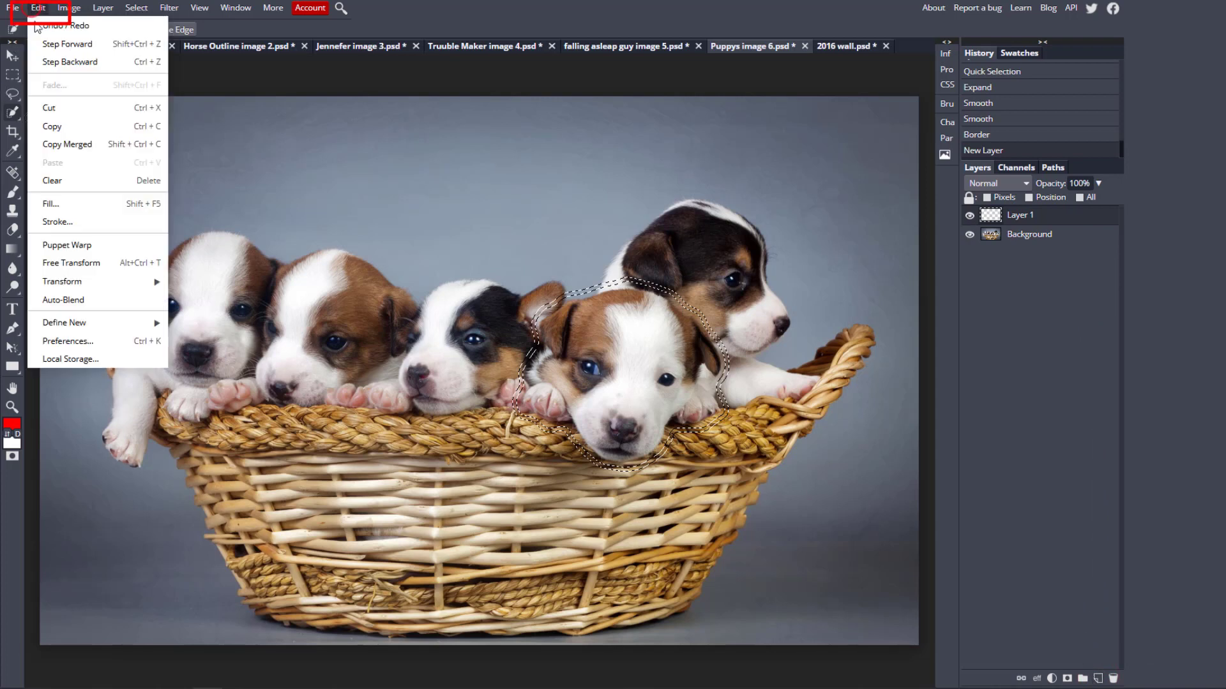
pyautogui.click(73, 202)
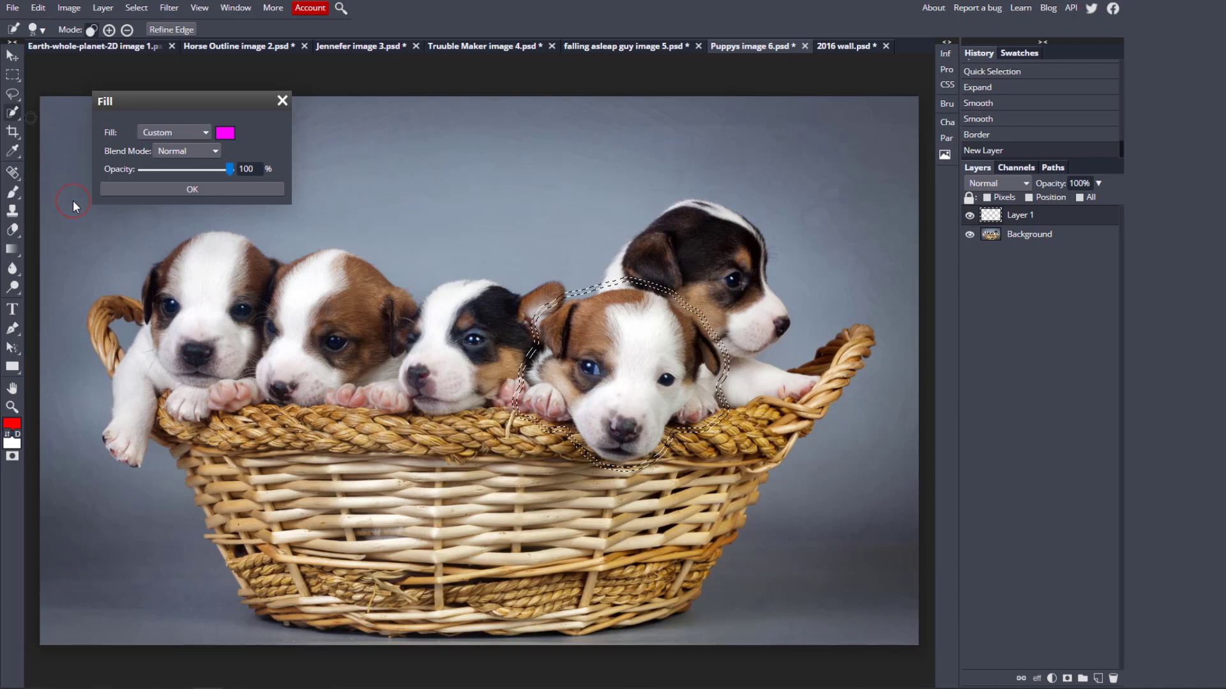
pyautogui.click(226, 135)
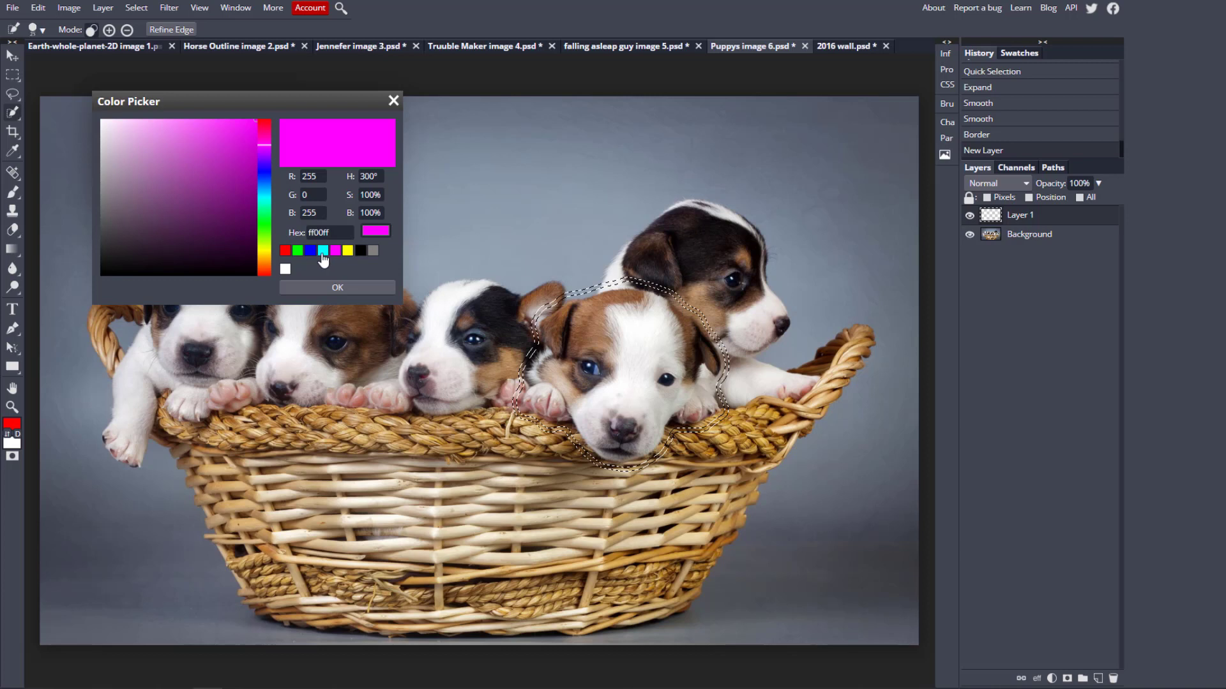
pyautogui.click(287, 251)
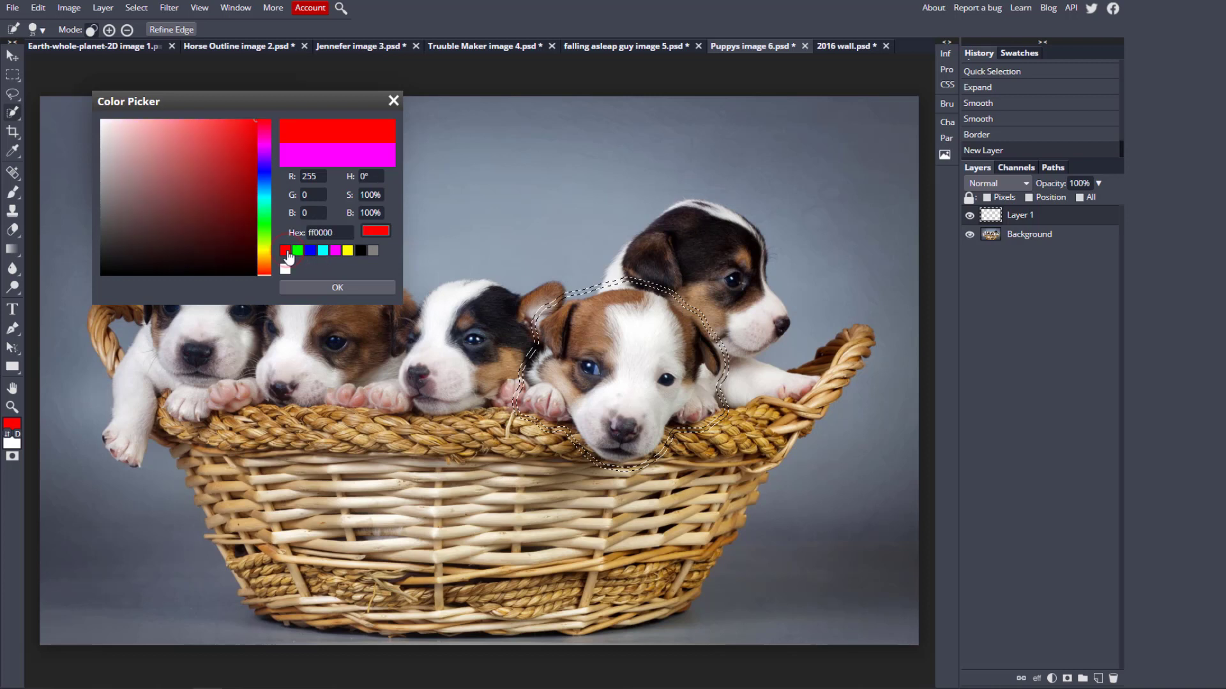
pyautogui.click(308, 284)
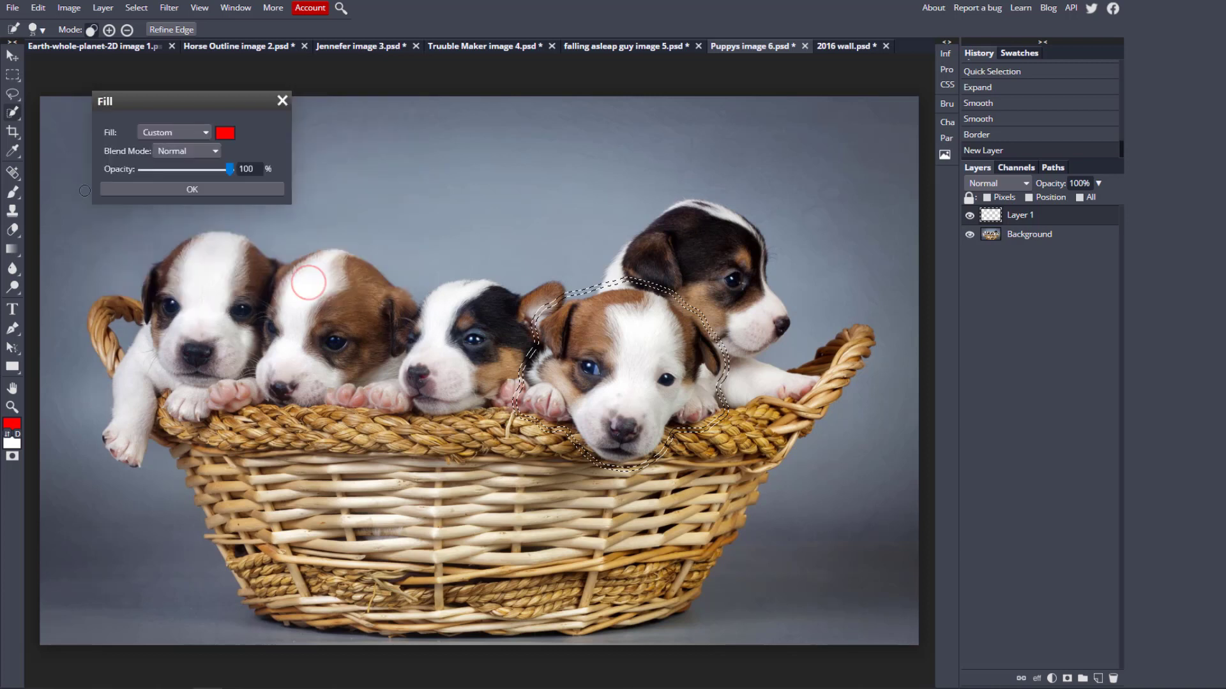
pyautogui.click(194, 189)
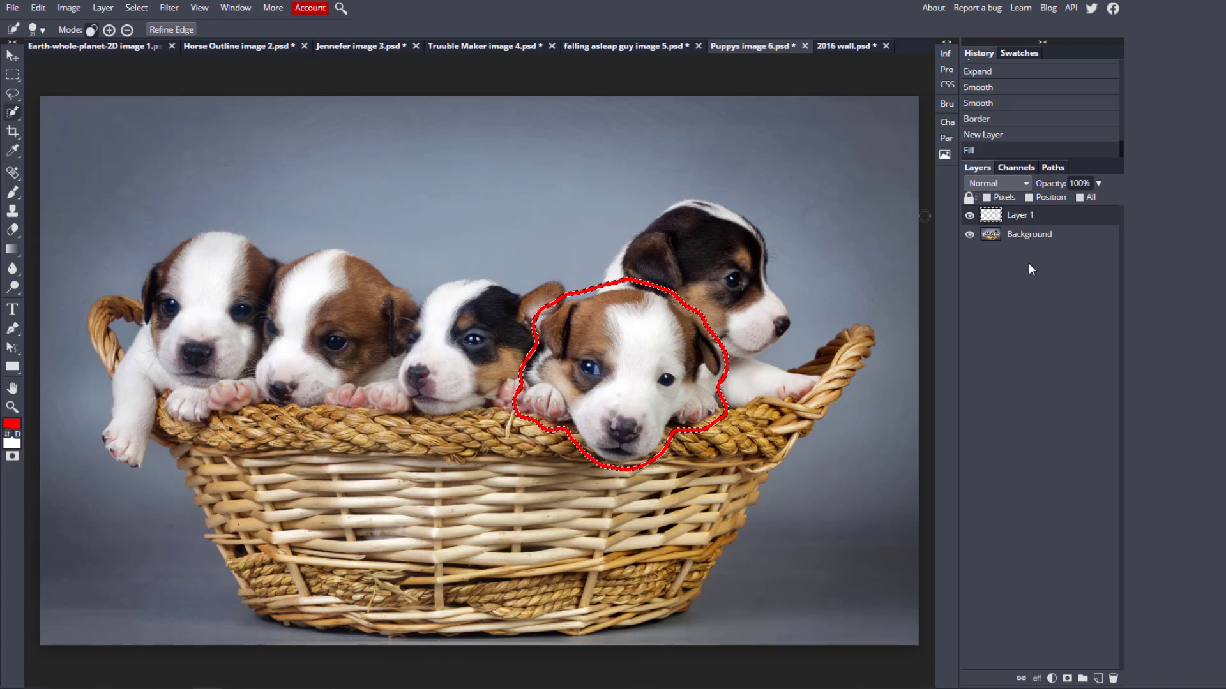
pyautogui.hotkey('ctrl', 'd')
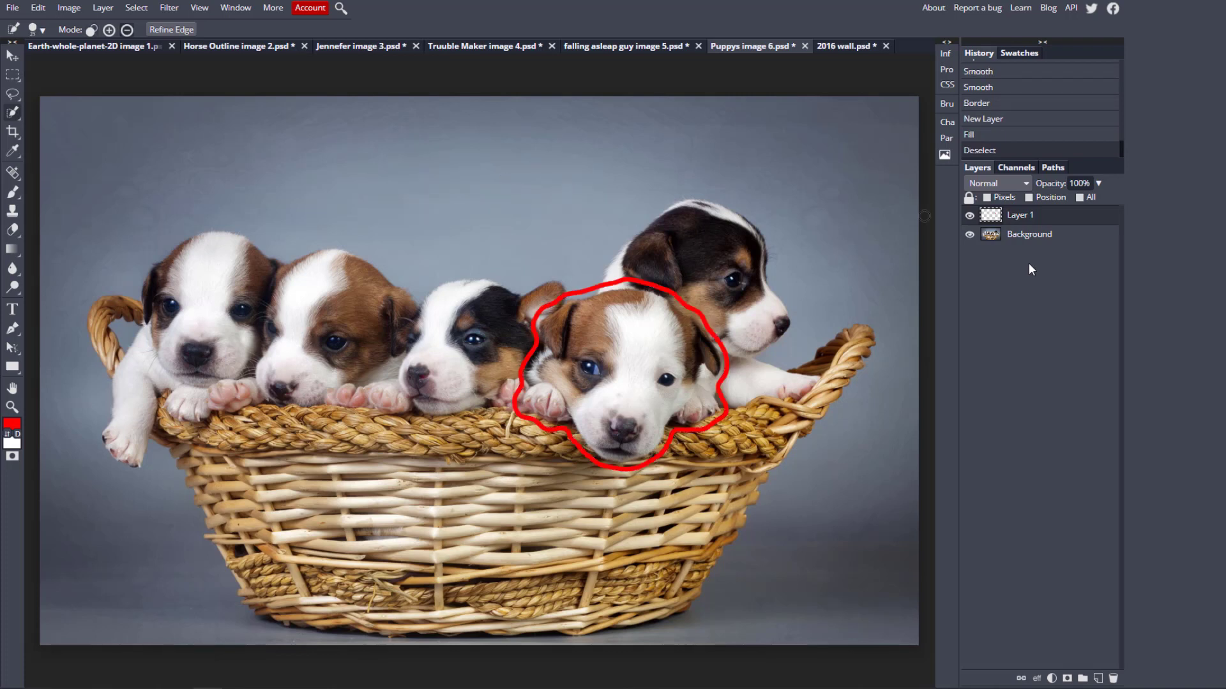
# - Open the outline layer's layer style and turn on Bevel and Emboss, showing its settings
pyautogui.click(1053, 218)
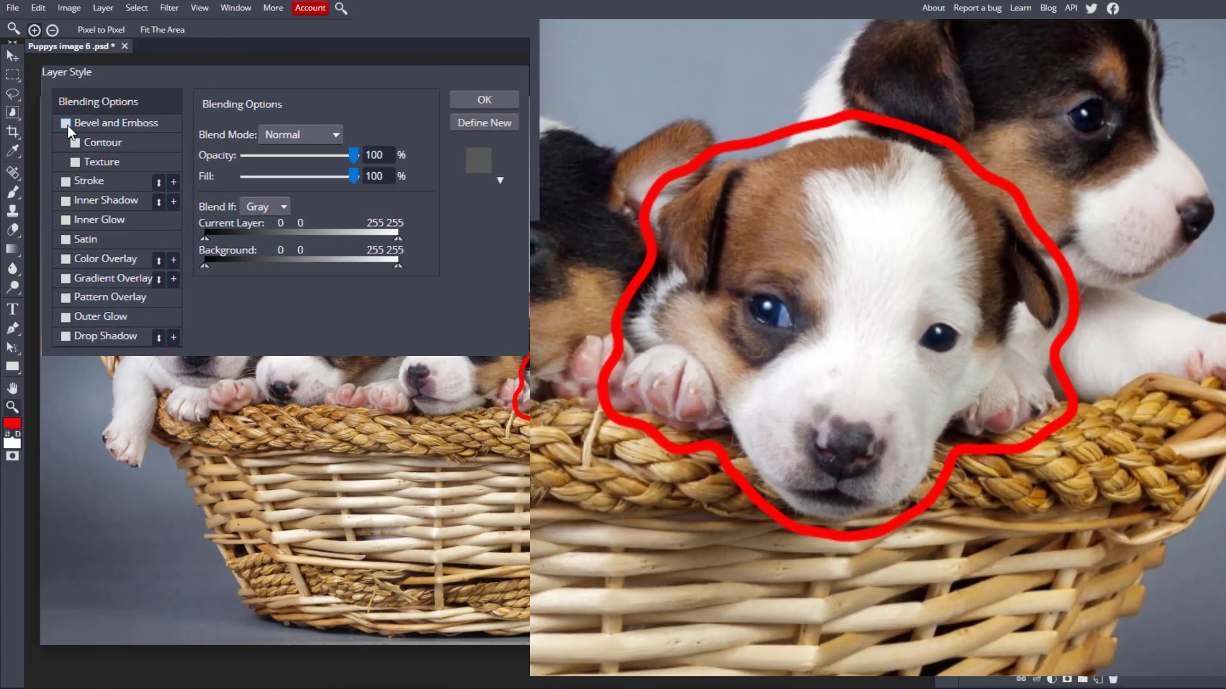
pyautogui.click(97, 132)
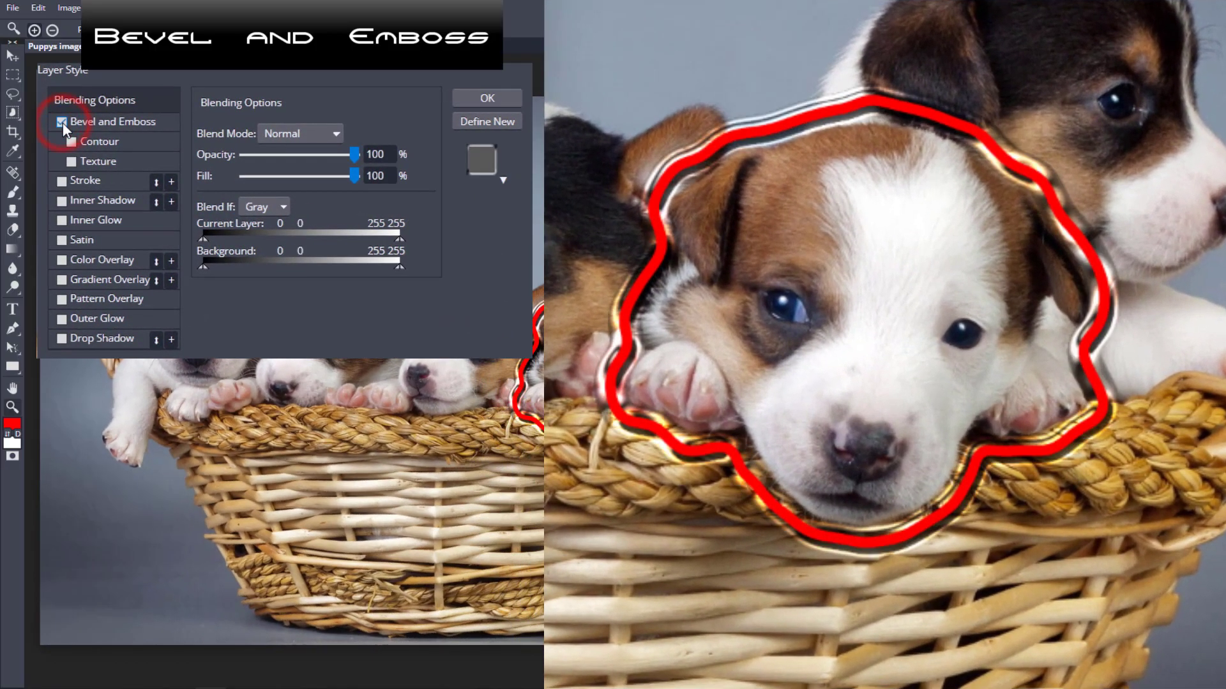
pyautogui.click(105, 123)
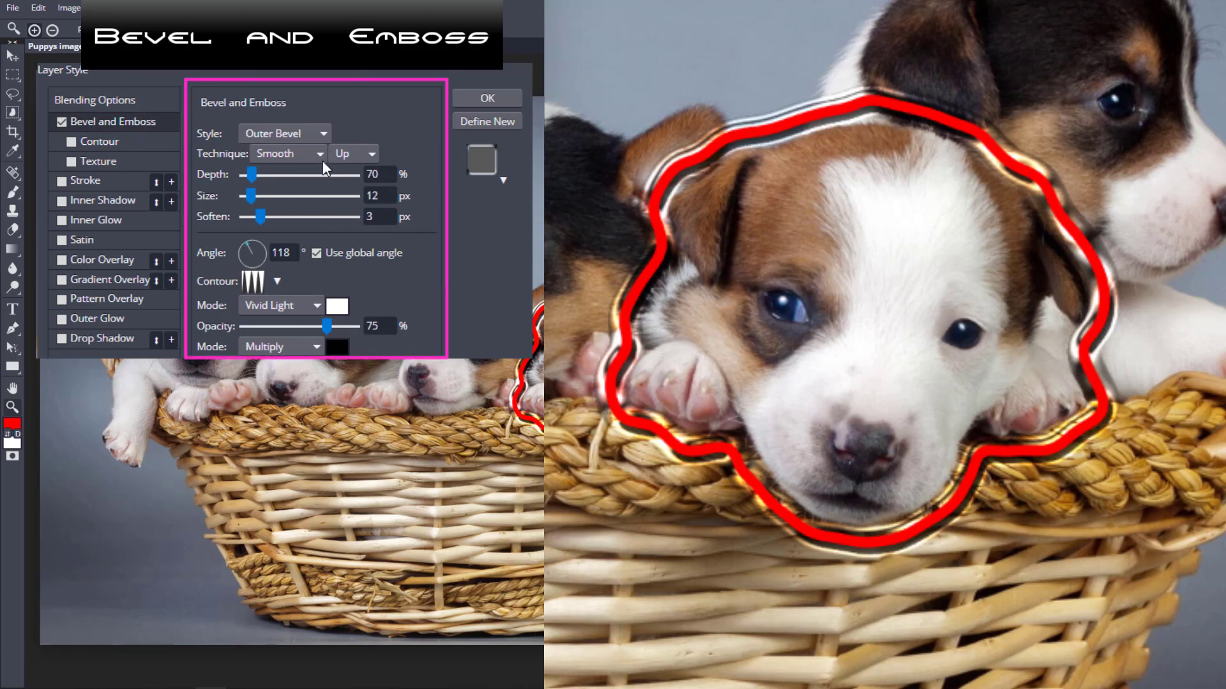
# - Examine the Style, Technique and blend mode choices of the outline's Bevel and Emboss
pyautogui.click(323, 134)
pyautogui.click(324, 135)
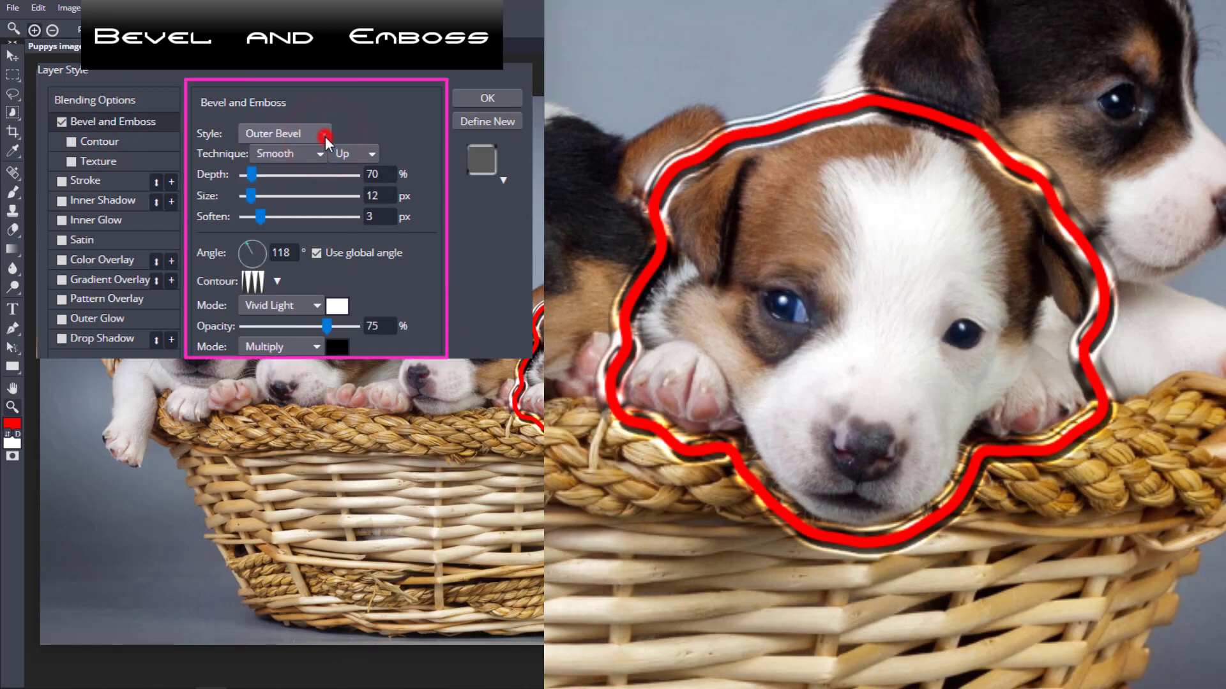
pyautogui.click(320, 154)
pyautogui.click(321, 154)
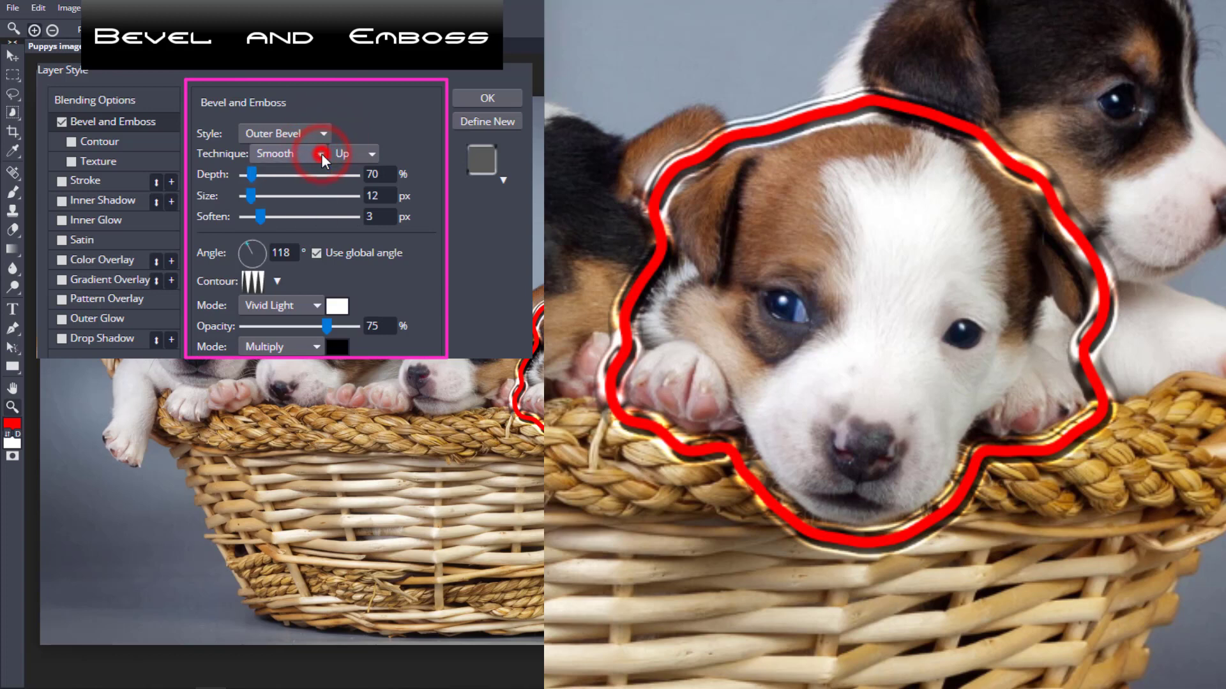
pyautogui.click(319, 304)
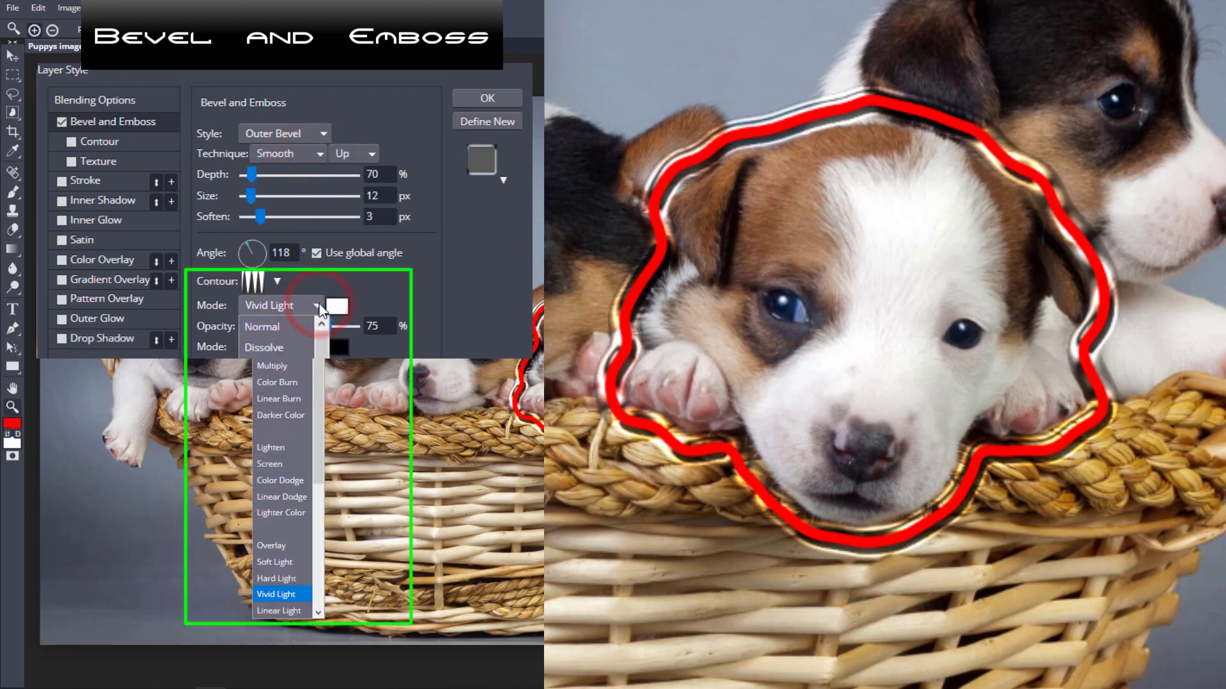
pyautogui.click(316, 305)
pyautogui.click(313, 348)
pyautogui.click(314, 348)
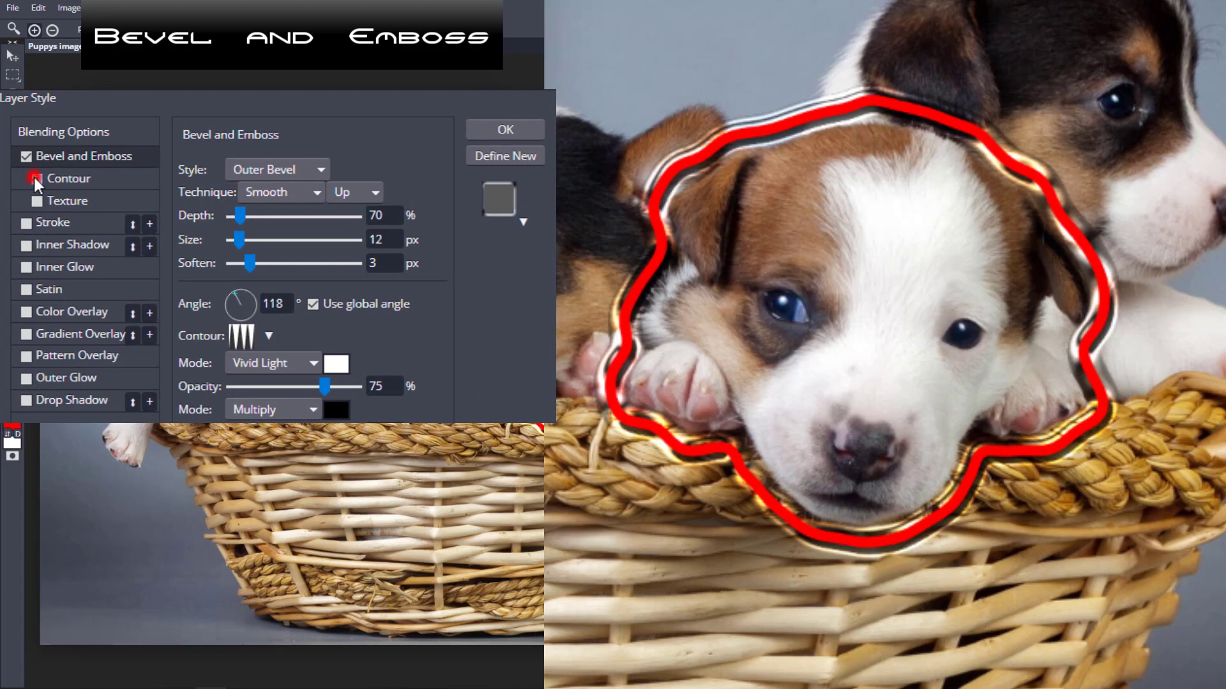
# - Try the Contour option on the outline's bevel, and turn off both Contour and Bevel and Emboss
pyautogui.click(35, 179)
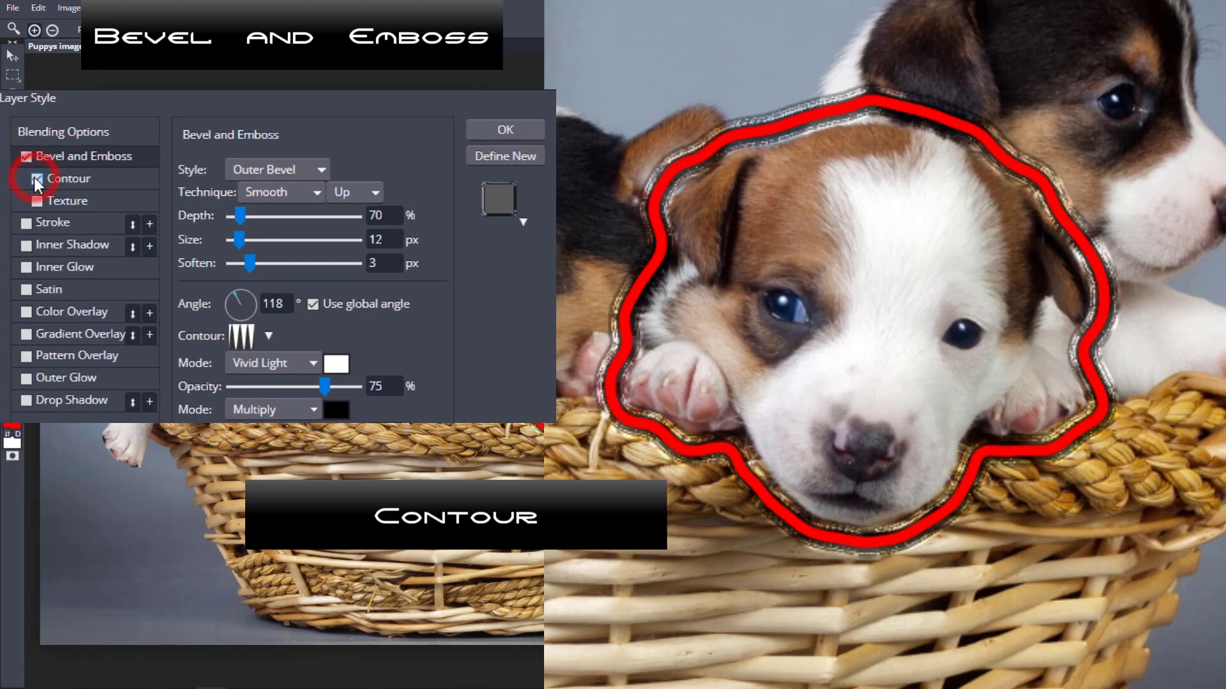
pyautogui.click(78, 177)
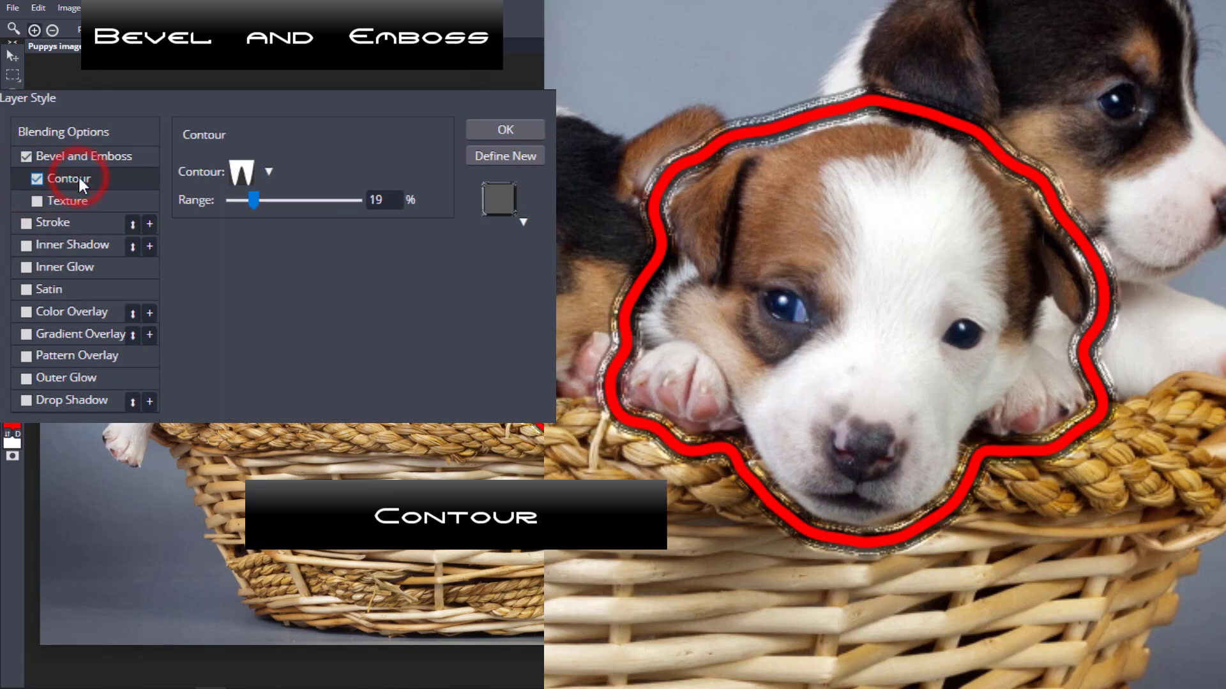
pyautogui.click(37, 179)
pyautogui.click(27, 156)
# - Add a Stroke effect to the outline and set its blend mode to Normal
pyautogui.click(27, 223)
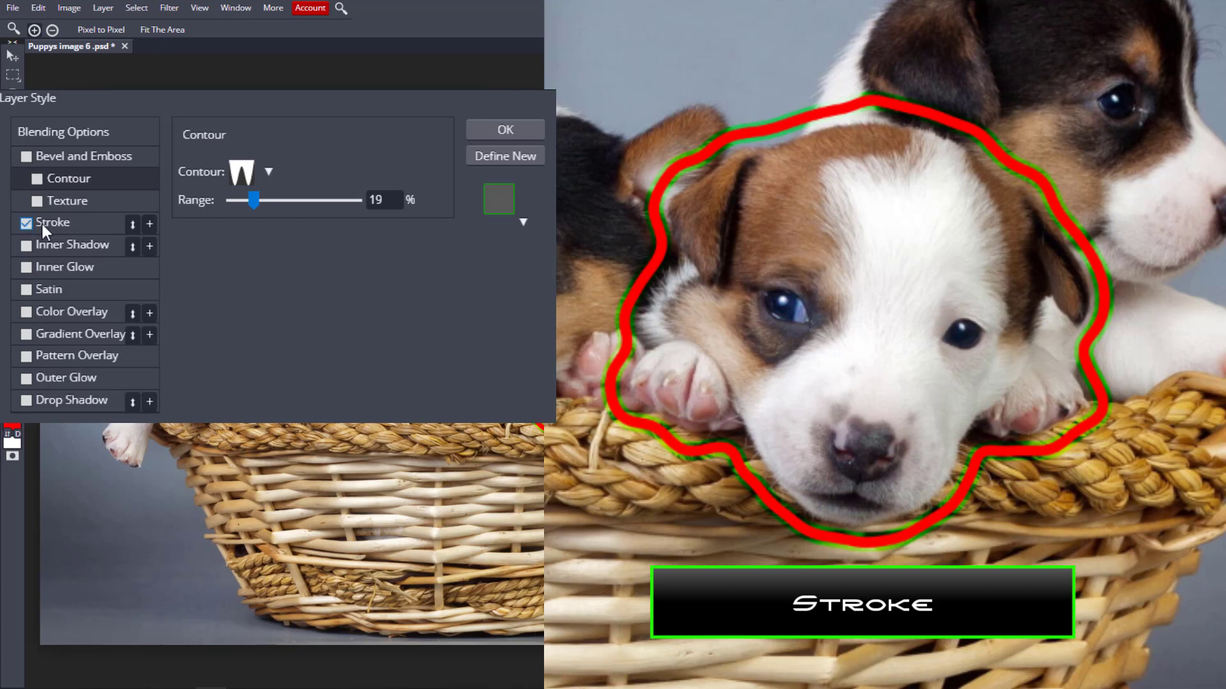
pyautogui.click(47, 225)
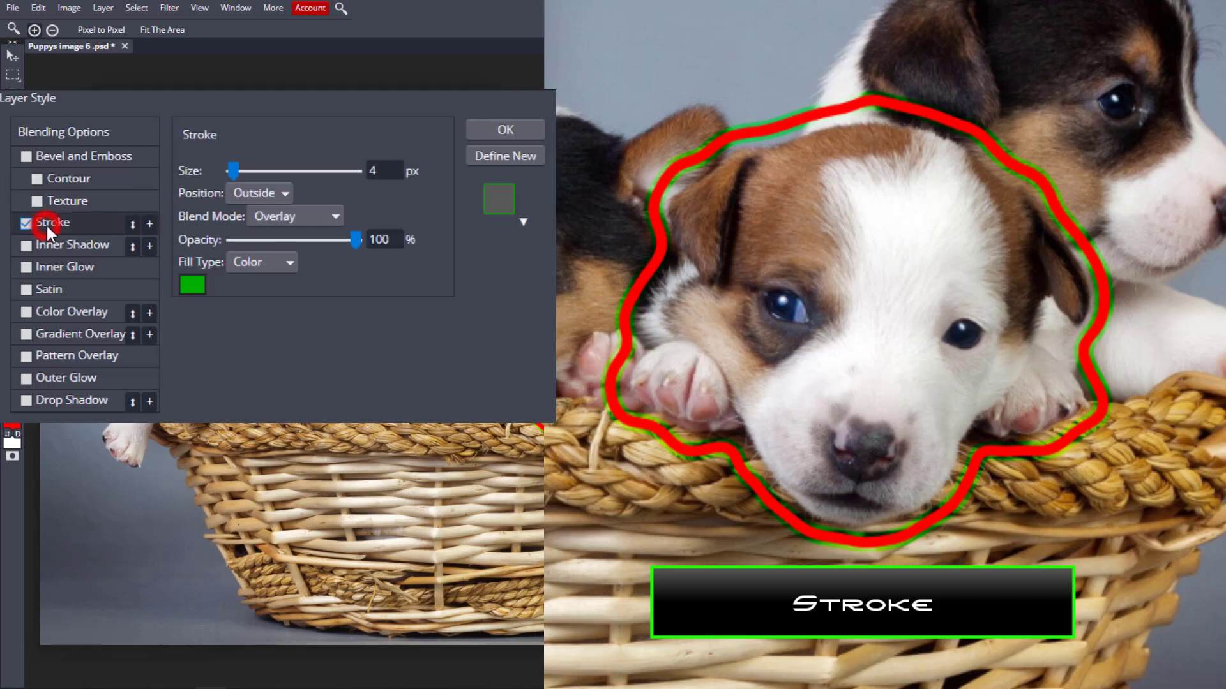
pyautogui.click(331, 216)
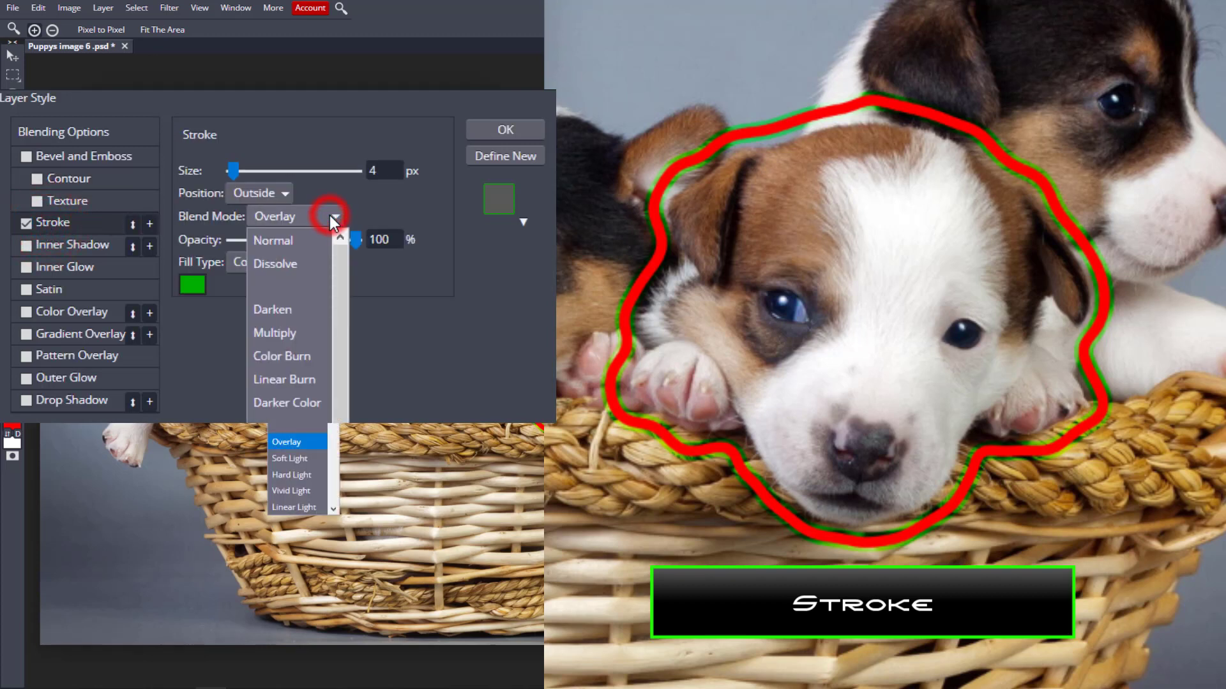
pyautogui.click(290, 238)
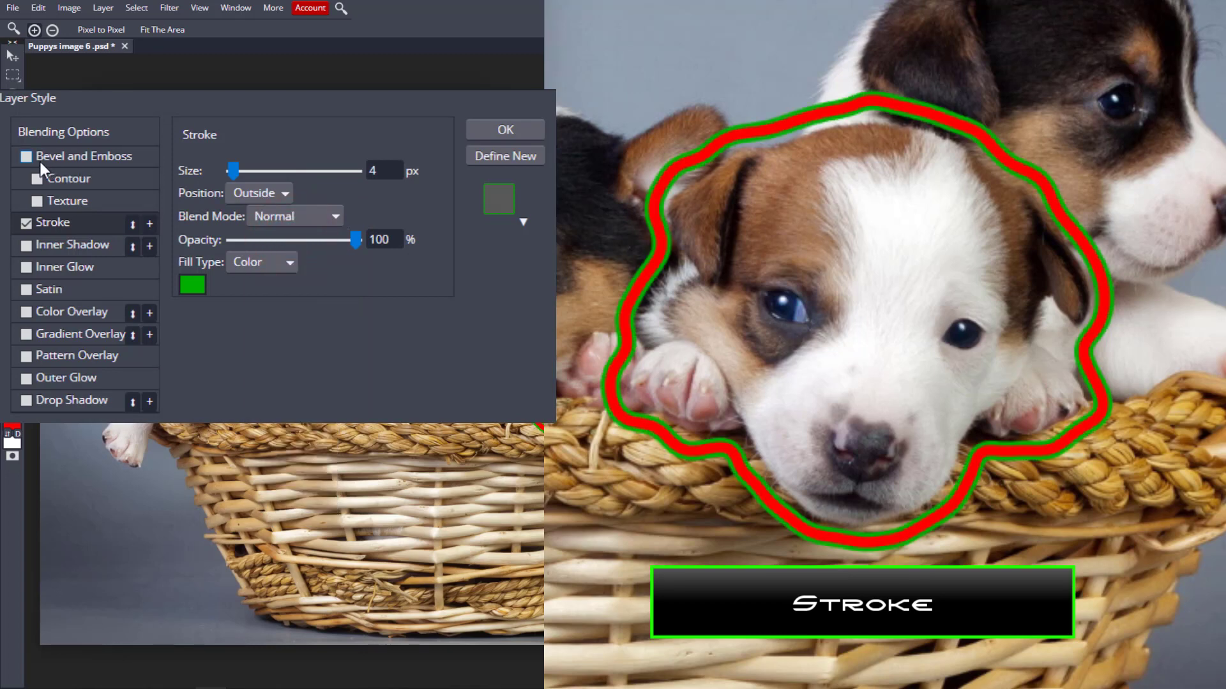
# - Preview Inner Shadow on the outline without keeping it, and add an Inner Glow
pyautogui.click(26, 245)
pyautogui.click(27, 245)
pyautogui.click(26, 267)
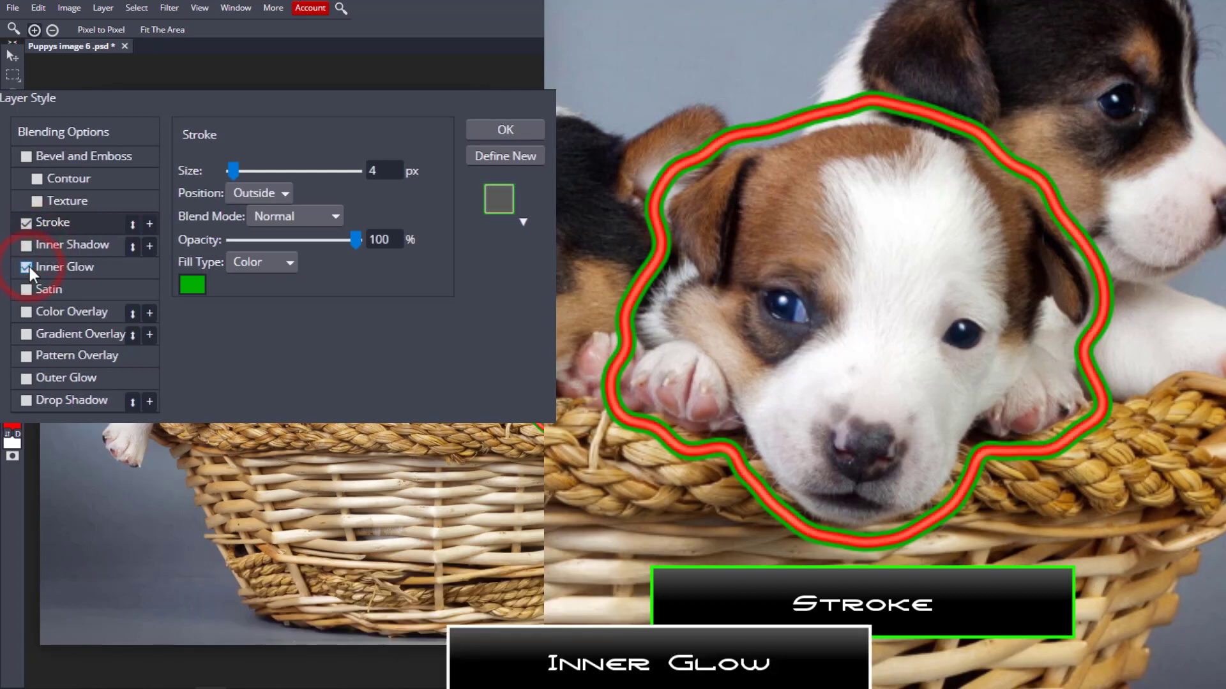
# - Try a Pattern Overlay on the outline together with the Blend If background range, and remove the overlay
pyautogui.click(26, 357)
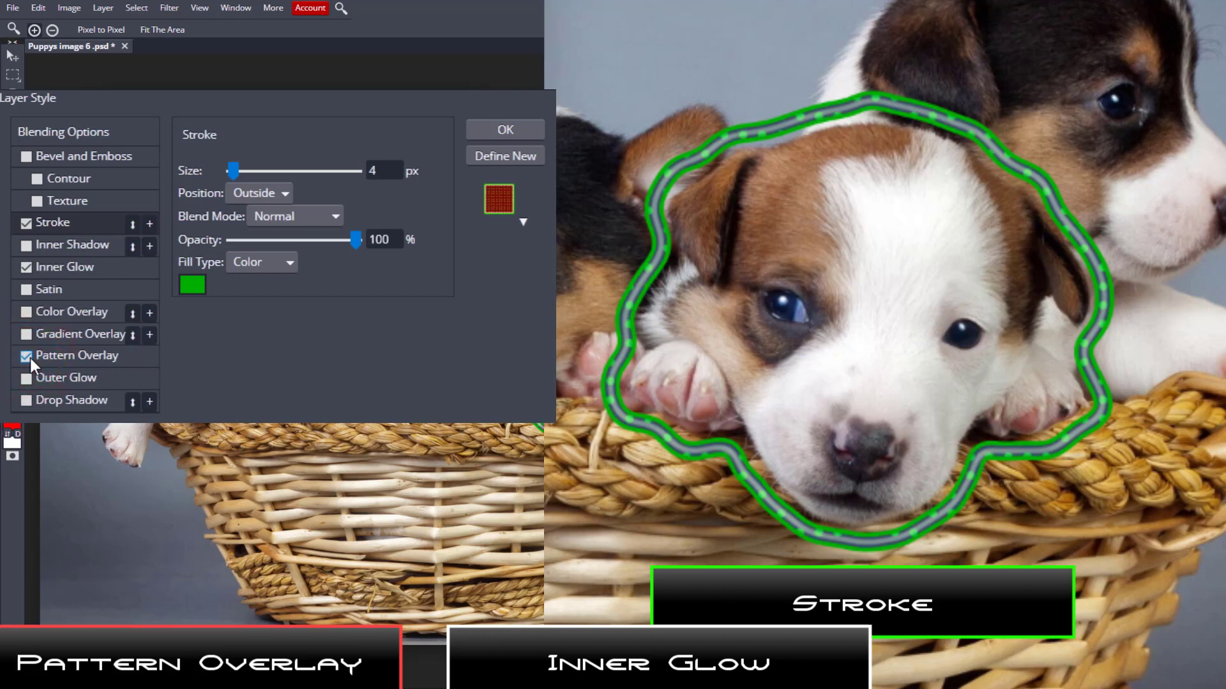
pyautogui.click(68, 131)
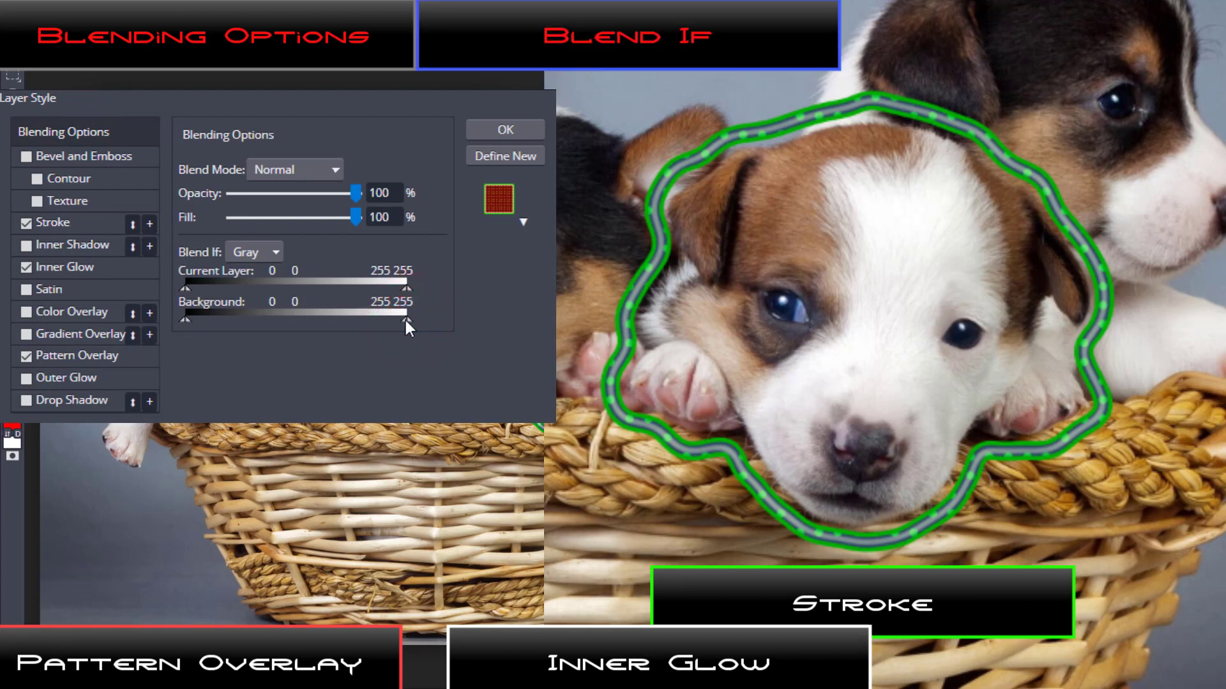
pyautogui.moveTo(399, 321); pyautogui.dragTo(383, 321)
pyautogui.moveTo(366, 321); pyautogui.dragTo(522, 331)
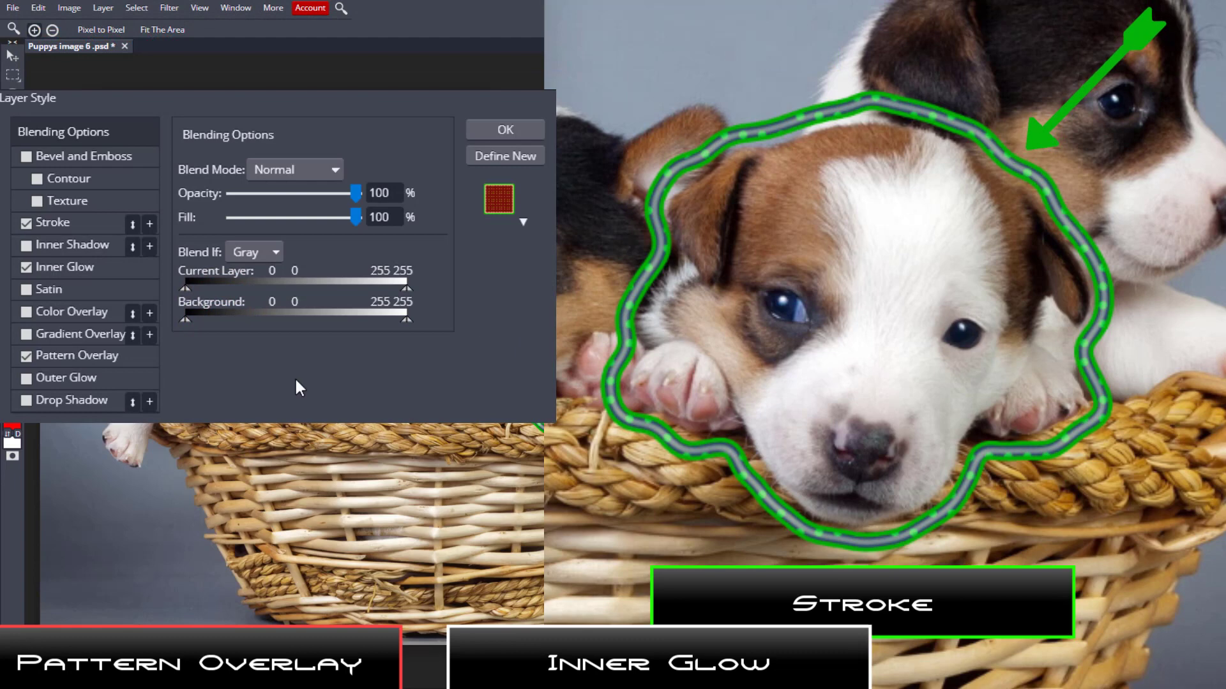
pyautogui.click(25, 358)
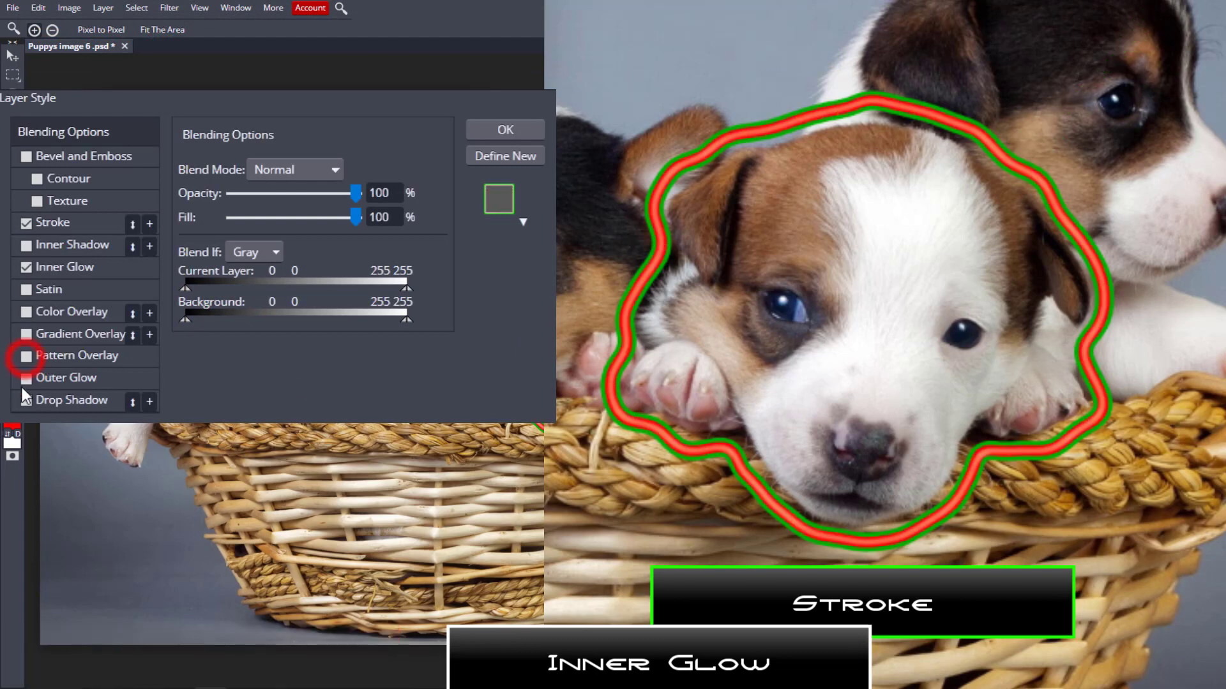
# - Add an Outer Glow and Bevel and Emboss to the outline, leaving Inner Shadow off
pyautogui.click(25, 380)
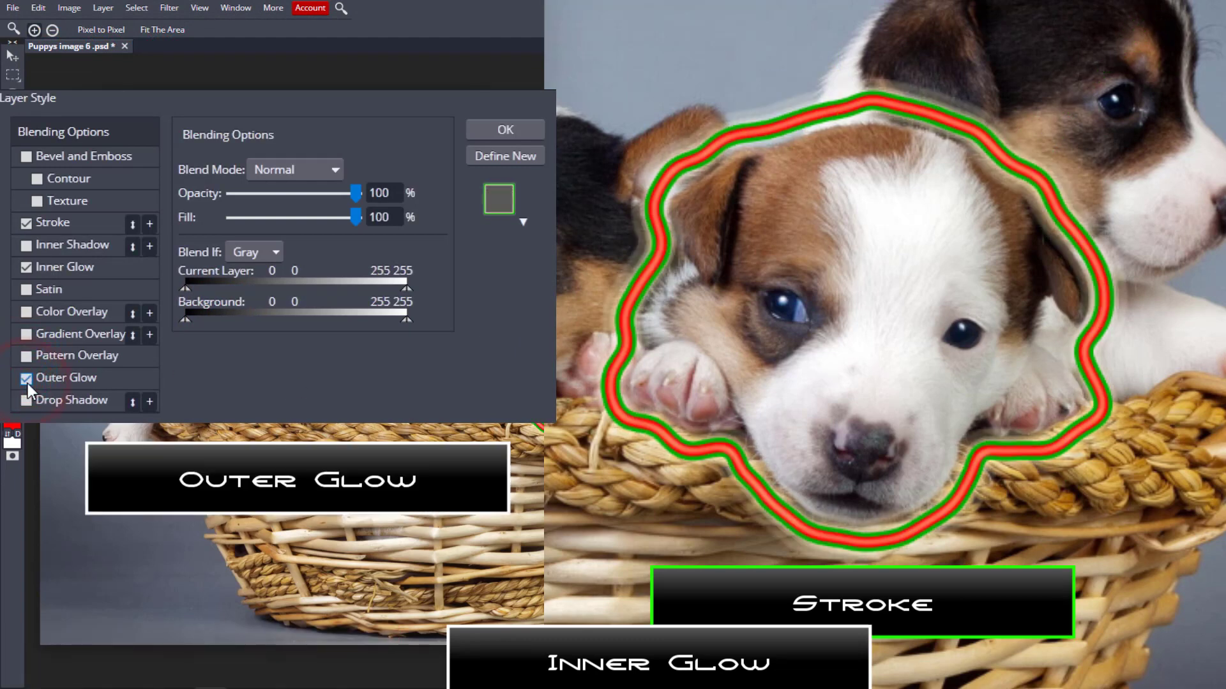
pyautogui.click(79, 378)
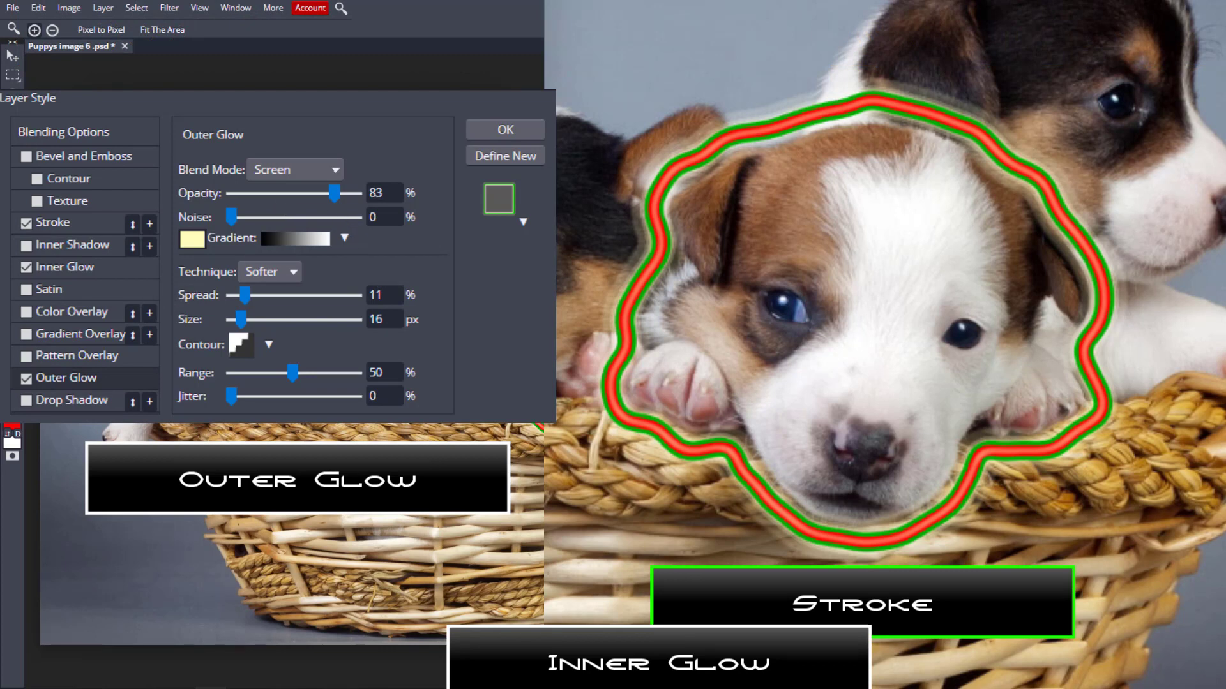
pyautogui.click(26, 246)
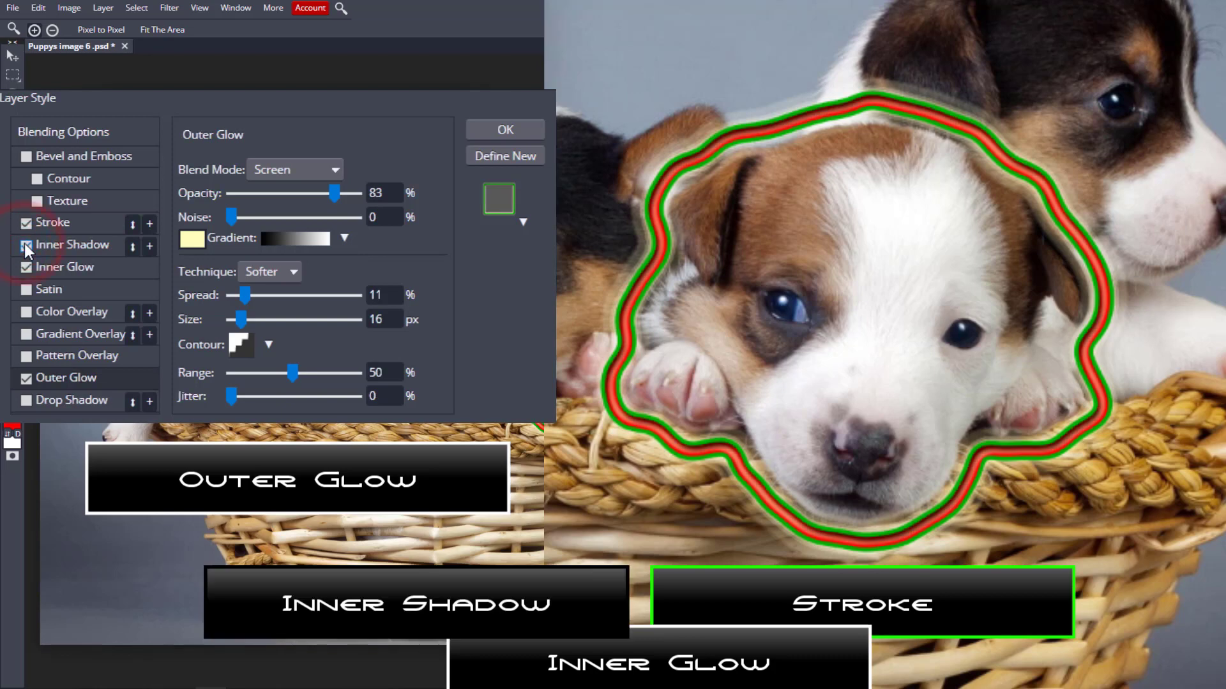
pyautogui.click(24, 243)
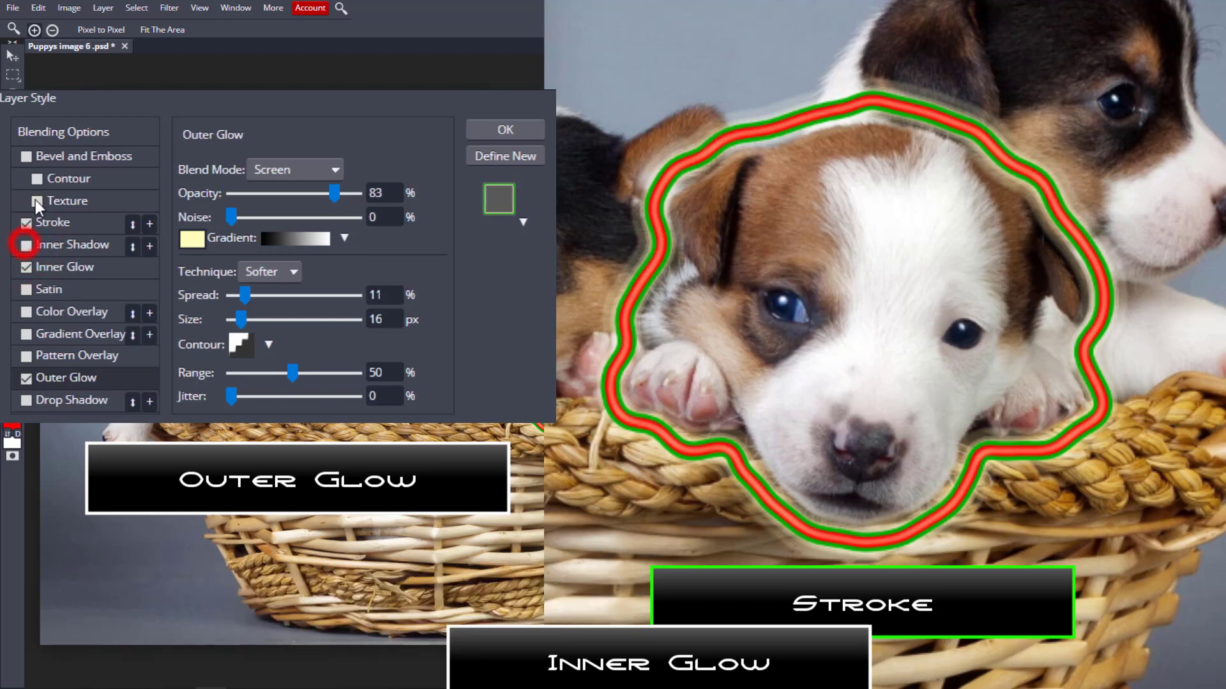
pyautogui.click(21, 159)
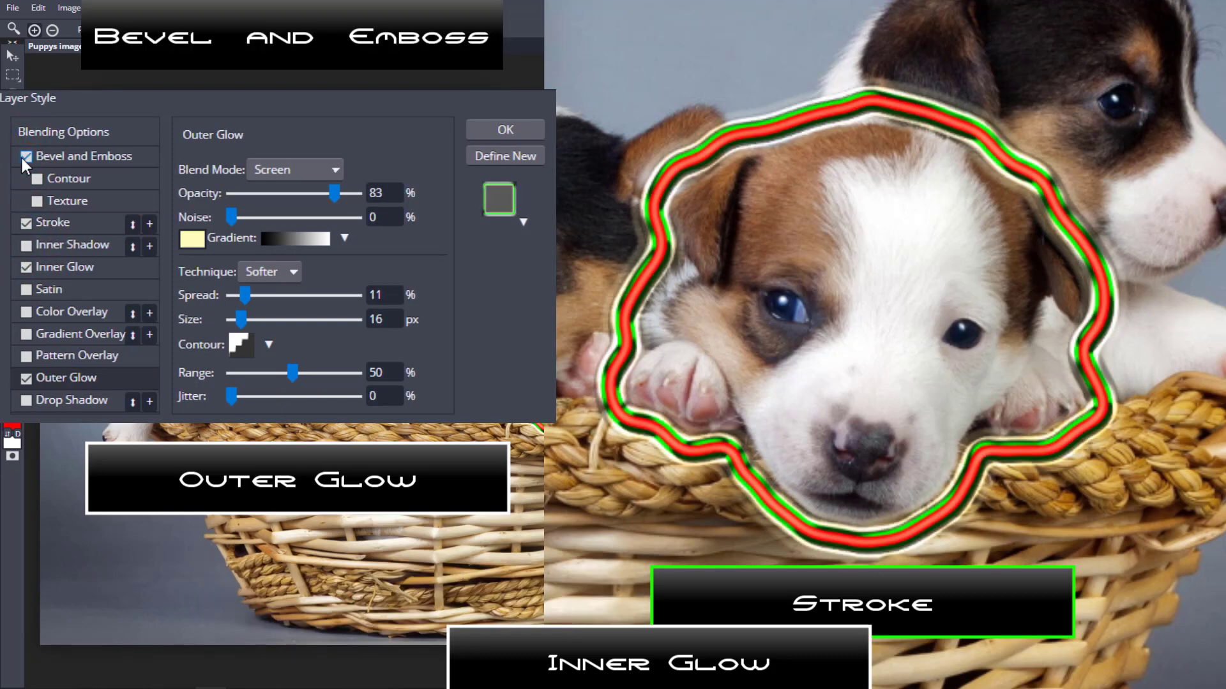